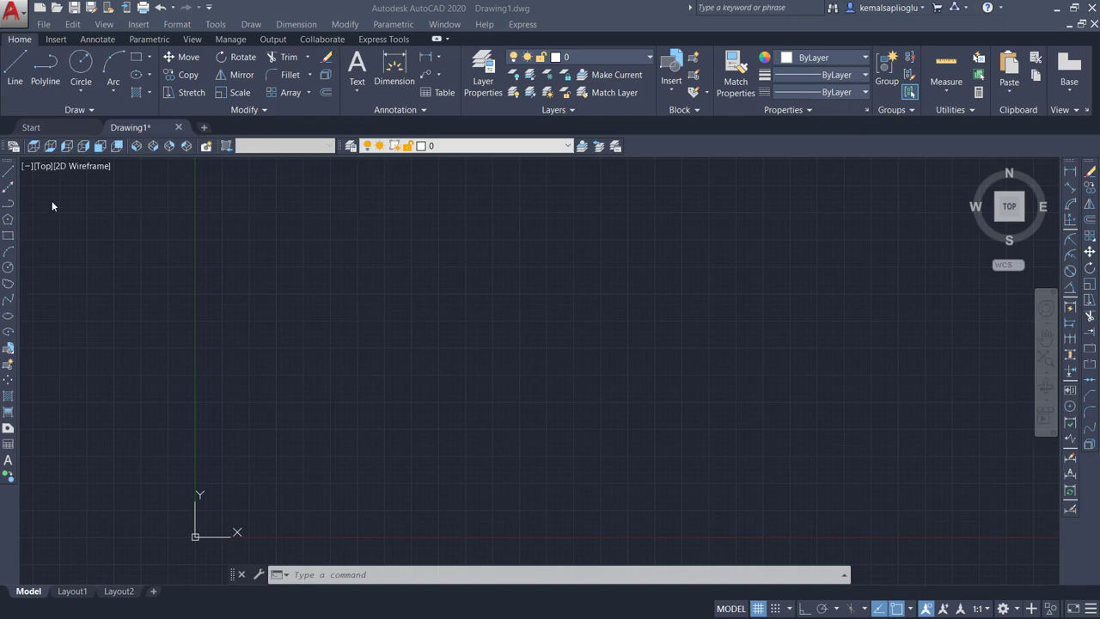
Show the extra drawing tools, start SPL, and keep Fit as the spline creation method
{"action": "left_click", "coordinate": [91, 110]}
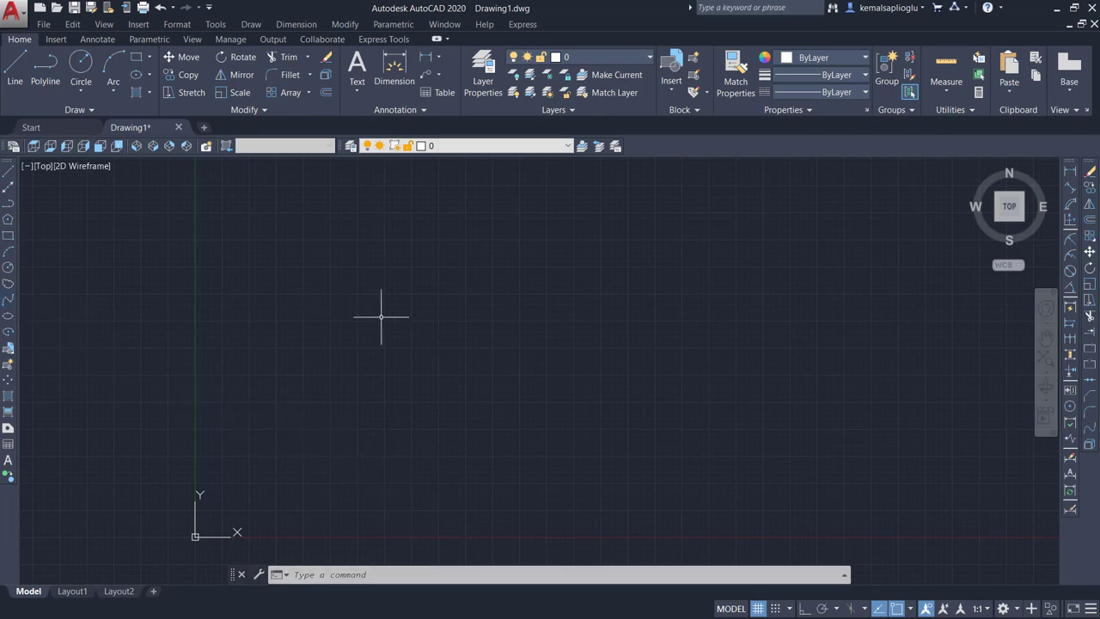
{"action": "type", "text": "s"}
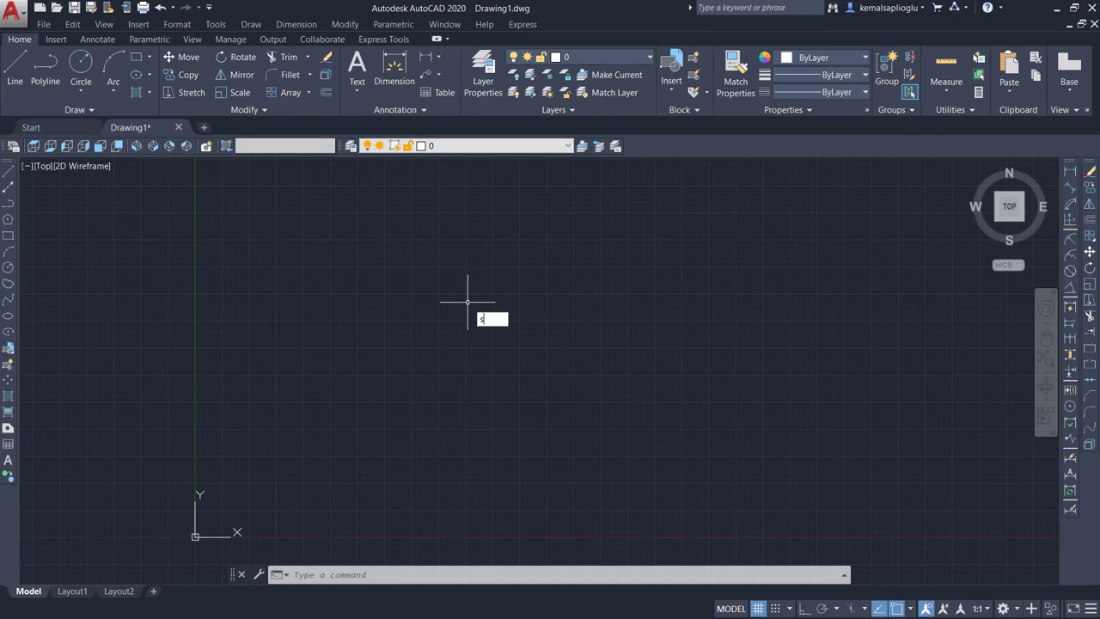
{"action": "type", "text": "p"}
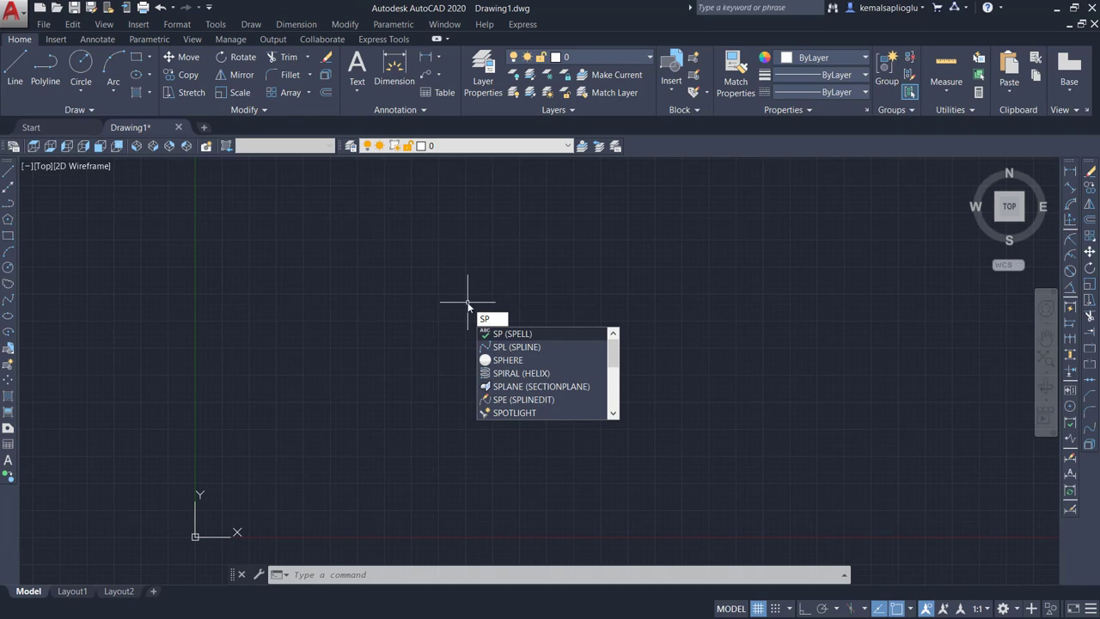
{"action": "type", "text": "L"}
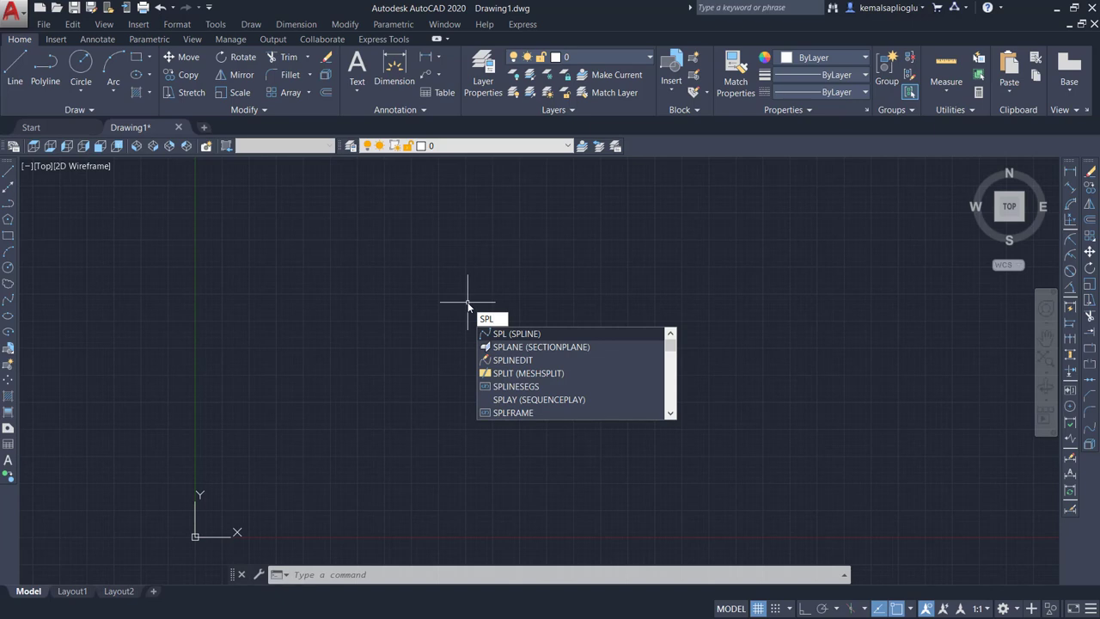
{"action": "key", "text": "Return"}
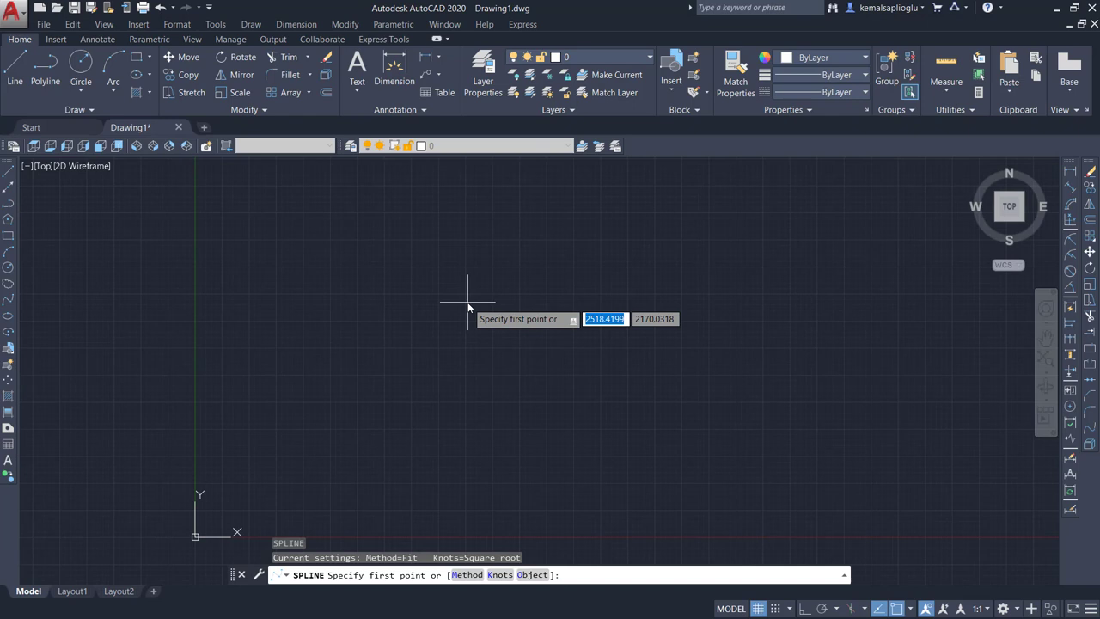
{"action": "type", "text": "M"}
{"action": "key", "text": "Return"}
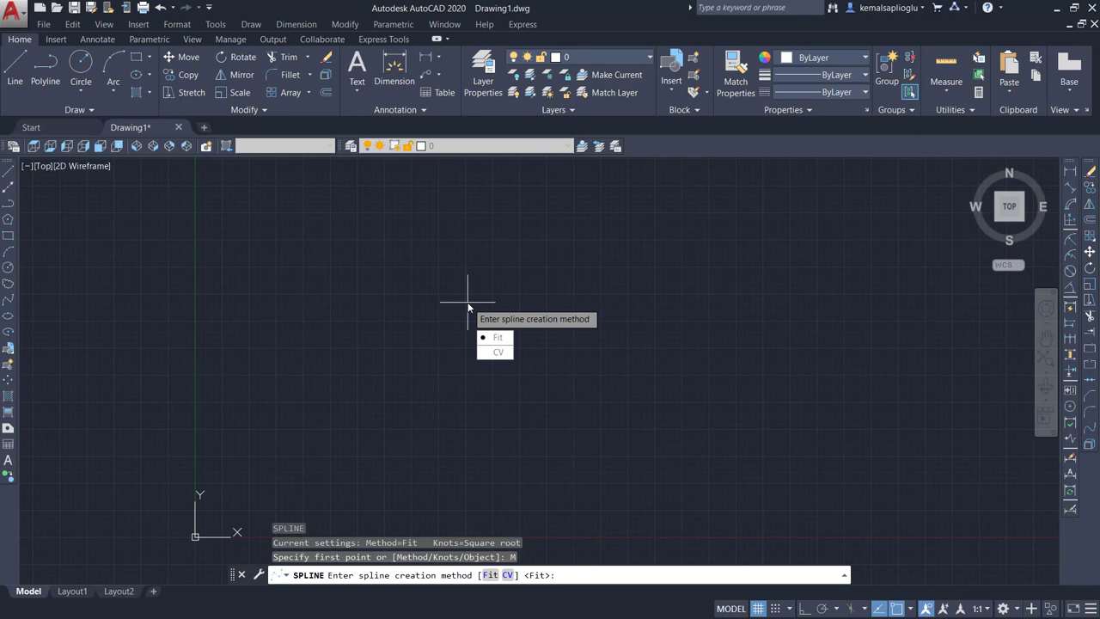
{"action": "key", "text": "Return"}
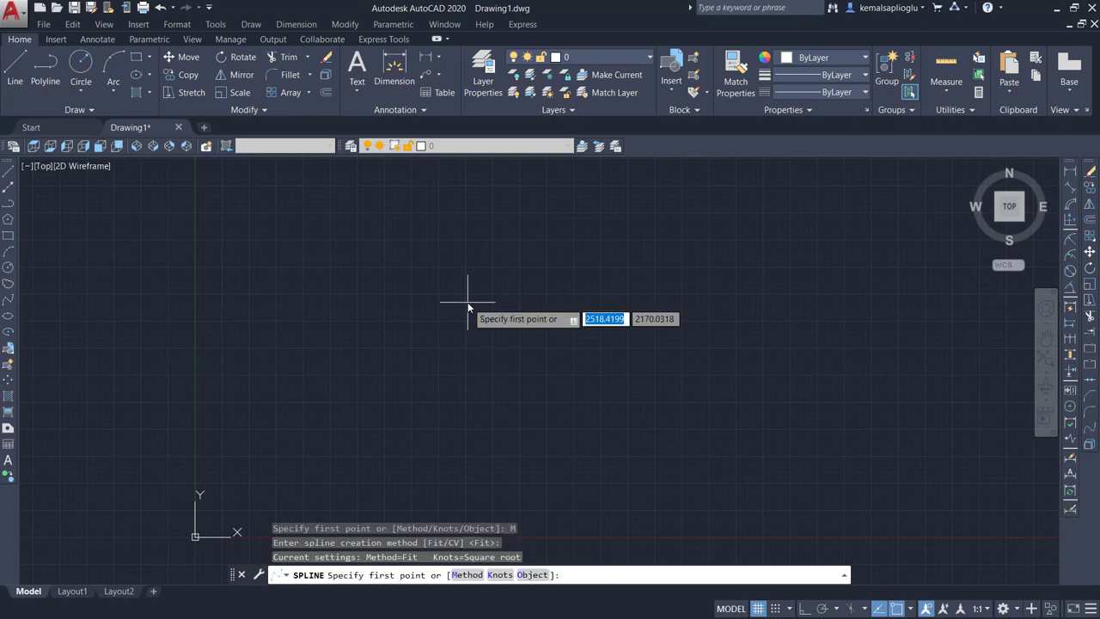
Draw an open wavy spline through eight fit points from lower left to lower right
{"action": "left_click", "coordinate": [292, 446]}
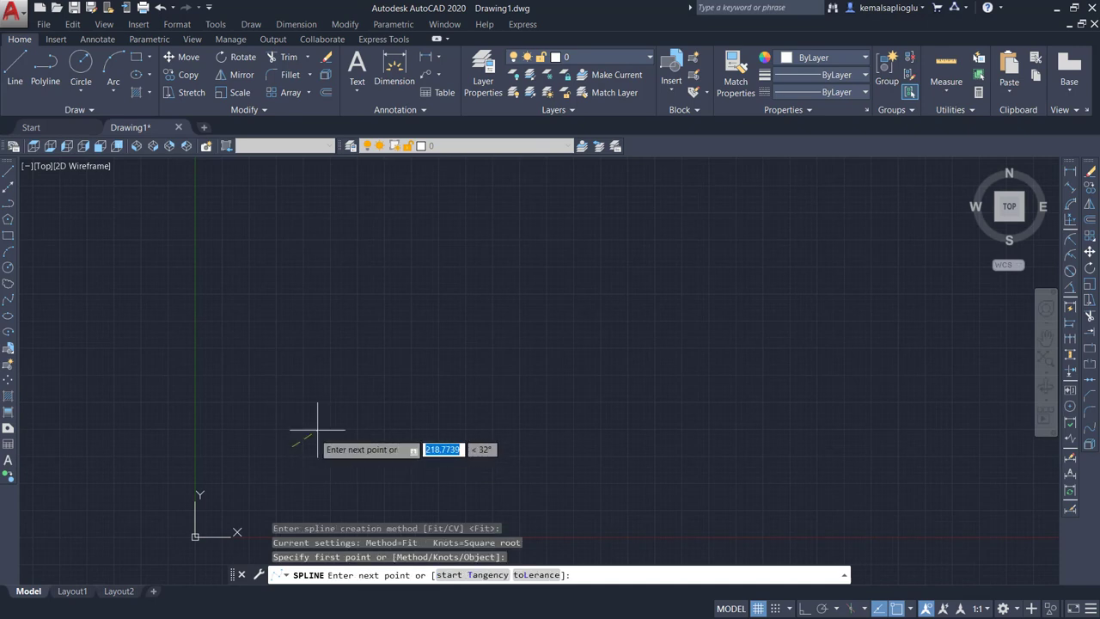
{"action": "left_click", "coordinate": [352, 365]}
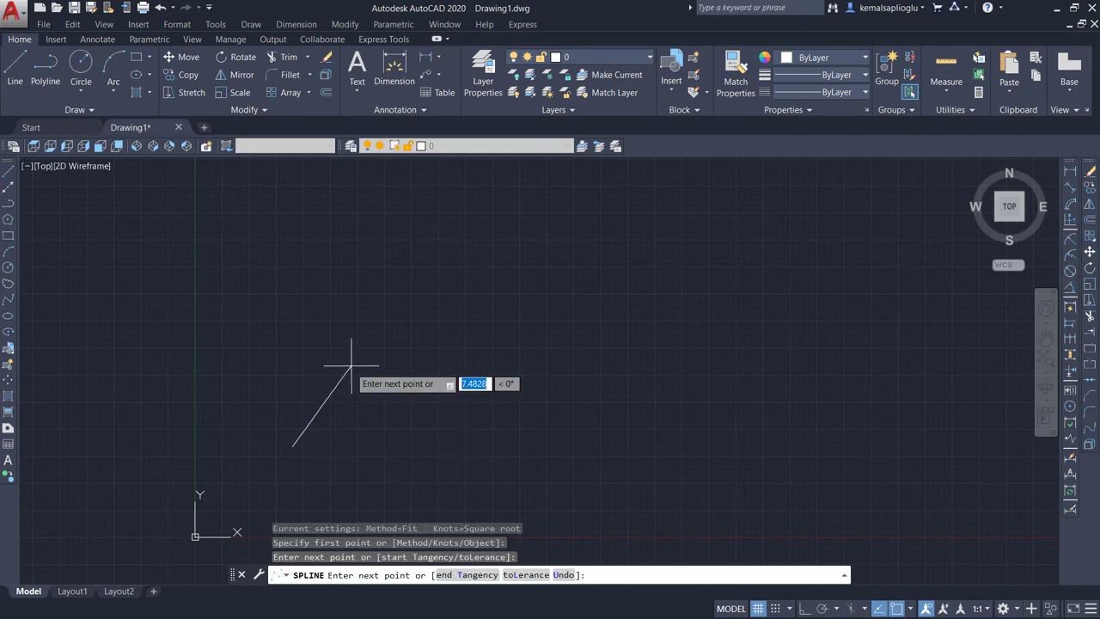
{"action": "left_click", "coordinate": [511, 314]}
{"action": "left_click", "coordinate": [637, 381]}
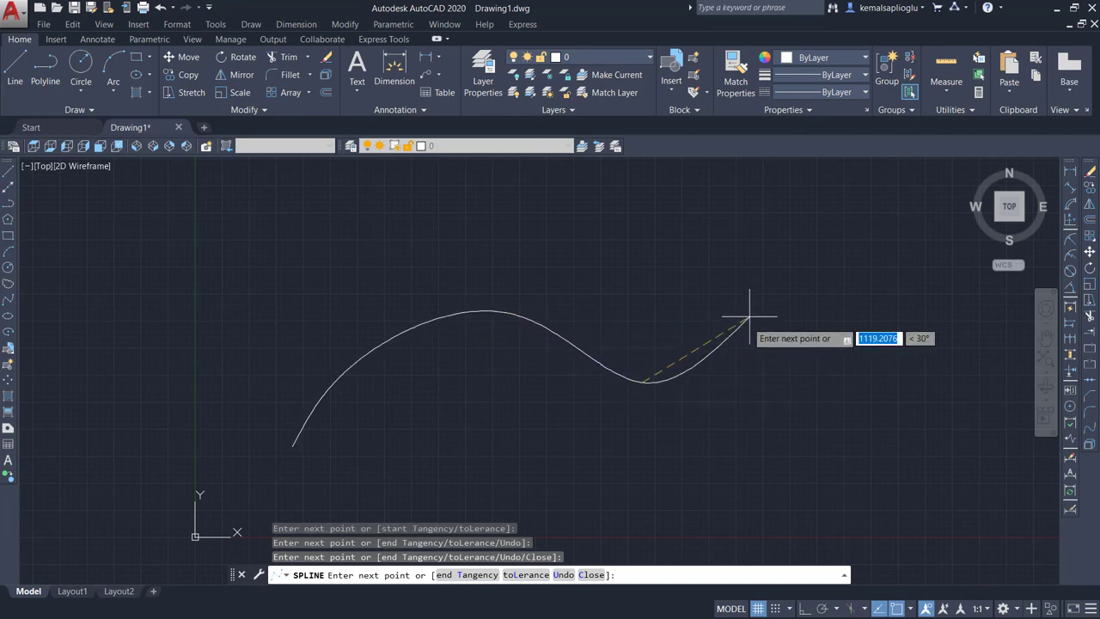
{"action": "left_click", "coordinate": [763, 291]}
{"action": "left_click", "coordinate": [887, 326]}
{"action": "left_click", "coordinate": [912, 439]}
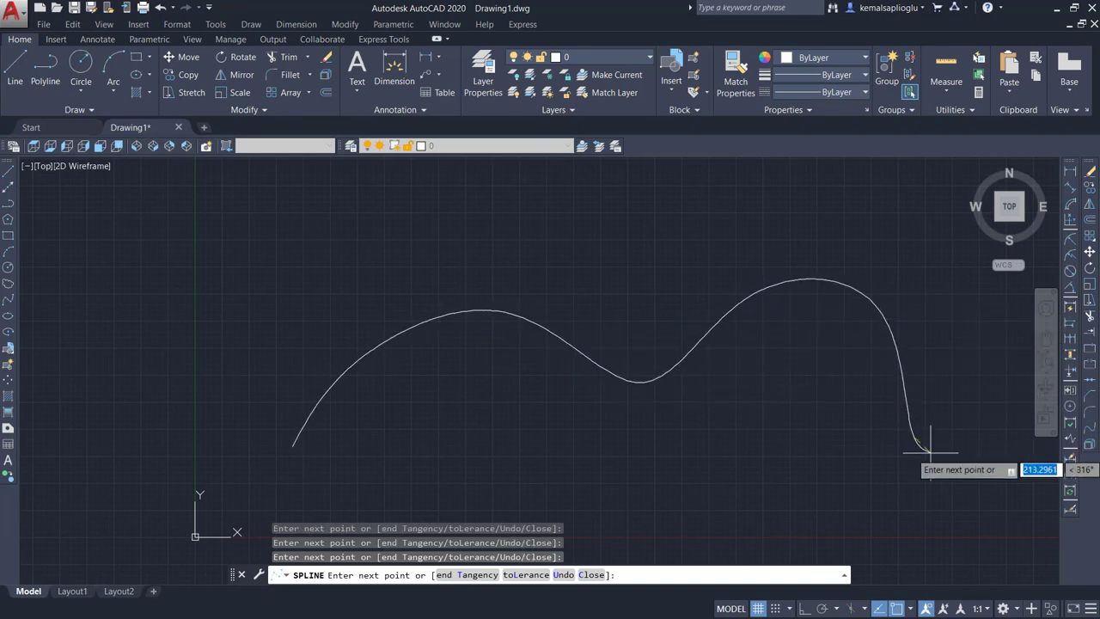
{"action": "left_click", "coordinate": [975, 491]}
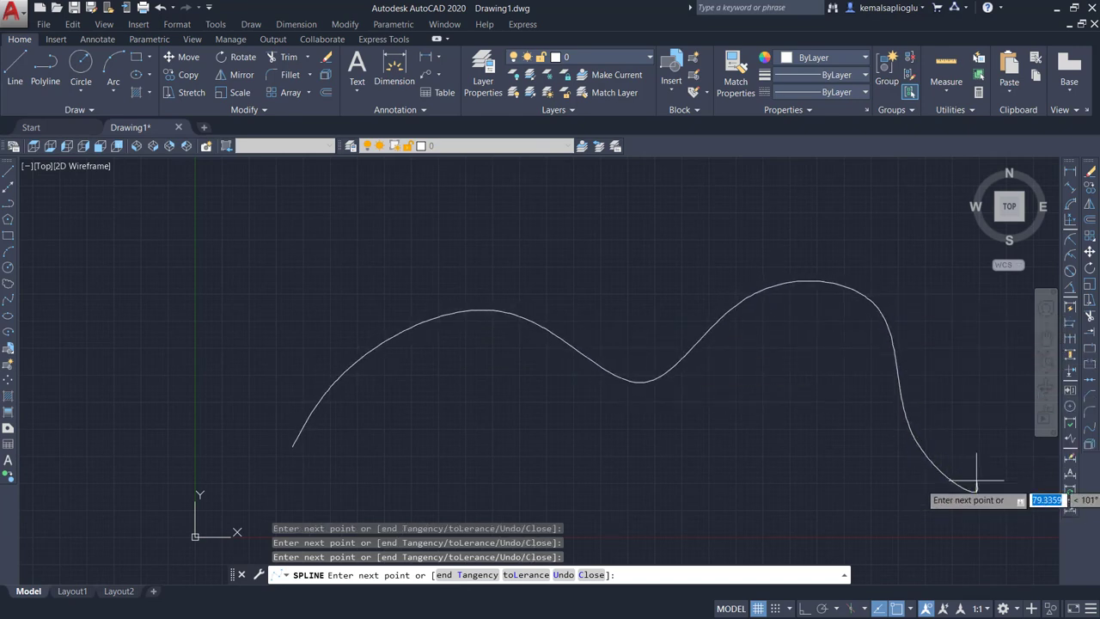
{"action": "right_click", "coordinate": [980, 444]}
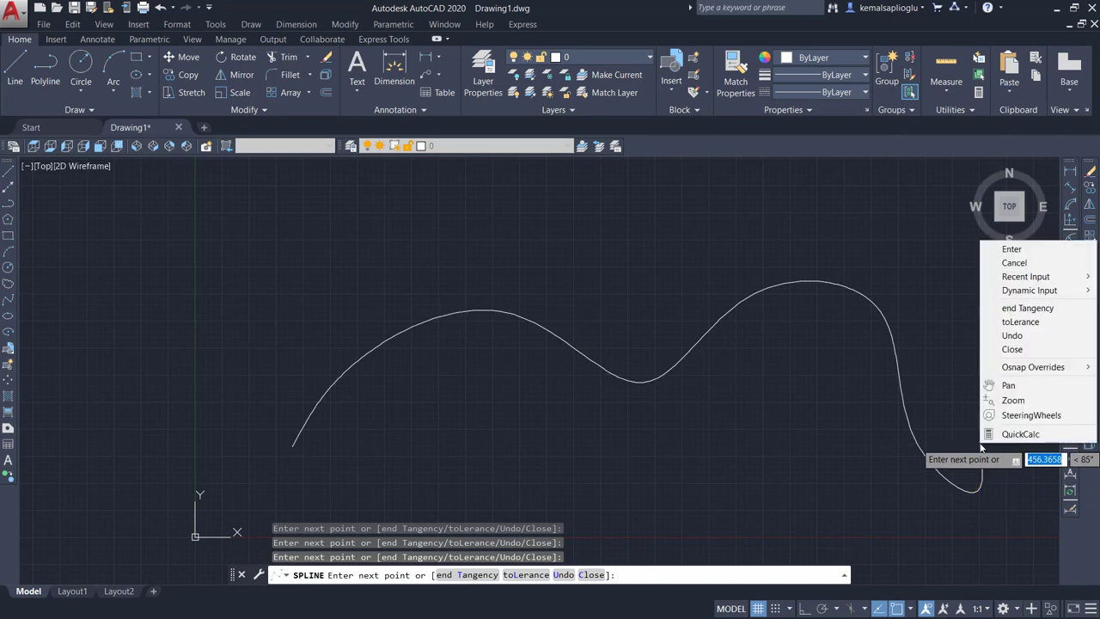
{"action": "left_click", "coordinate": [1001, 248]}
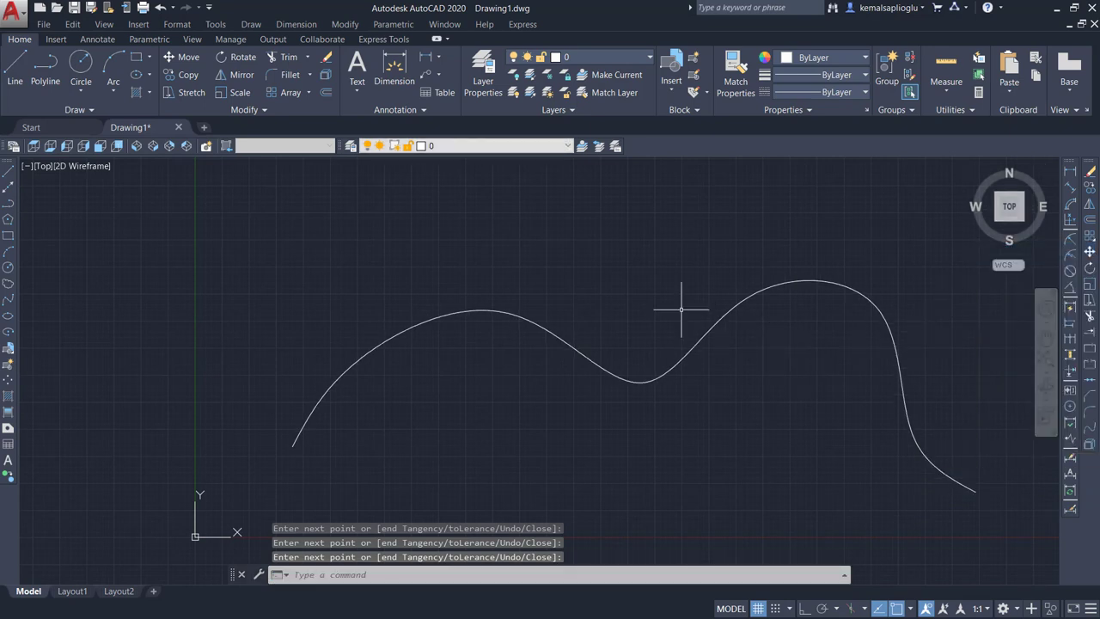
Draw a second wavy spline below the first through six fit points
{"action": "left_click", "coordinate": [610, 376]}
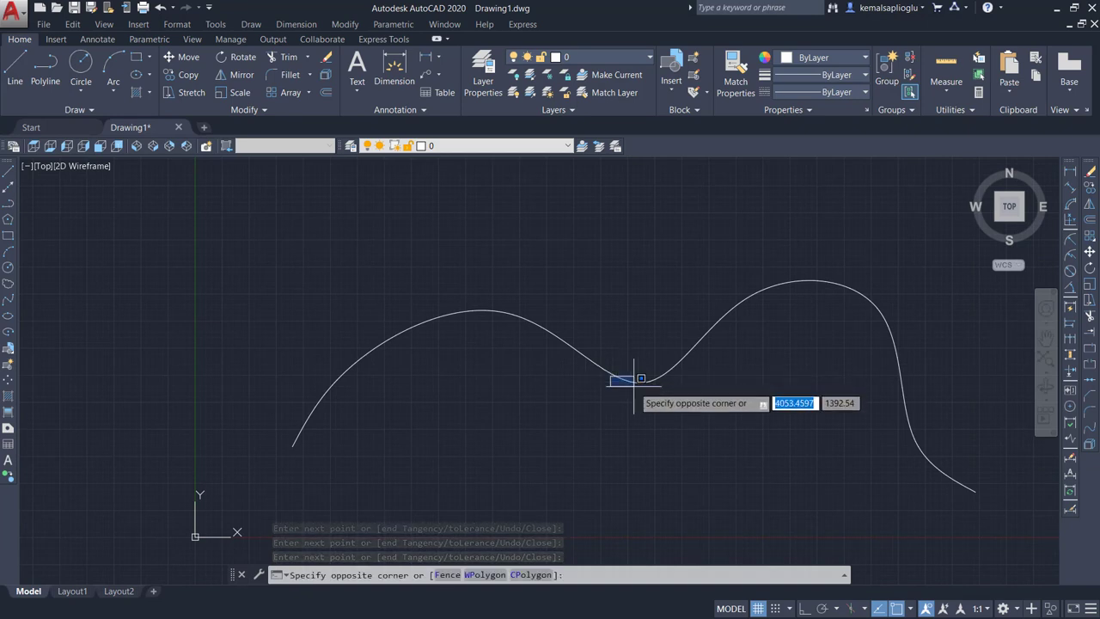
{"action": "left_click", "coordinate": [636, 381]}
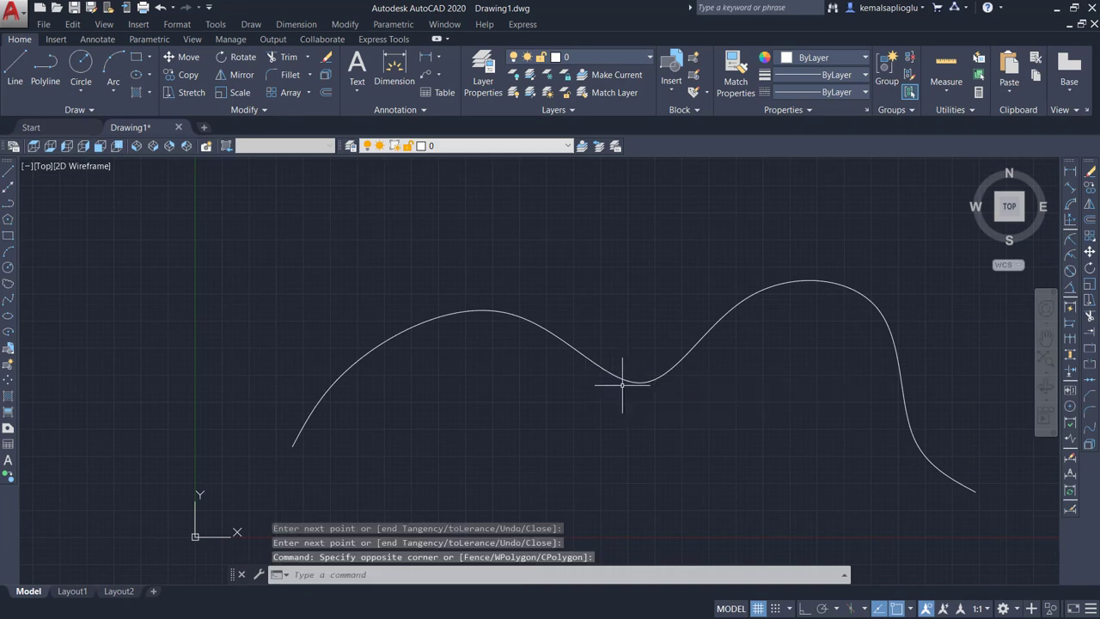
{"action": "left_click", "coordinate": [8, 300]}
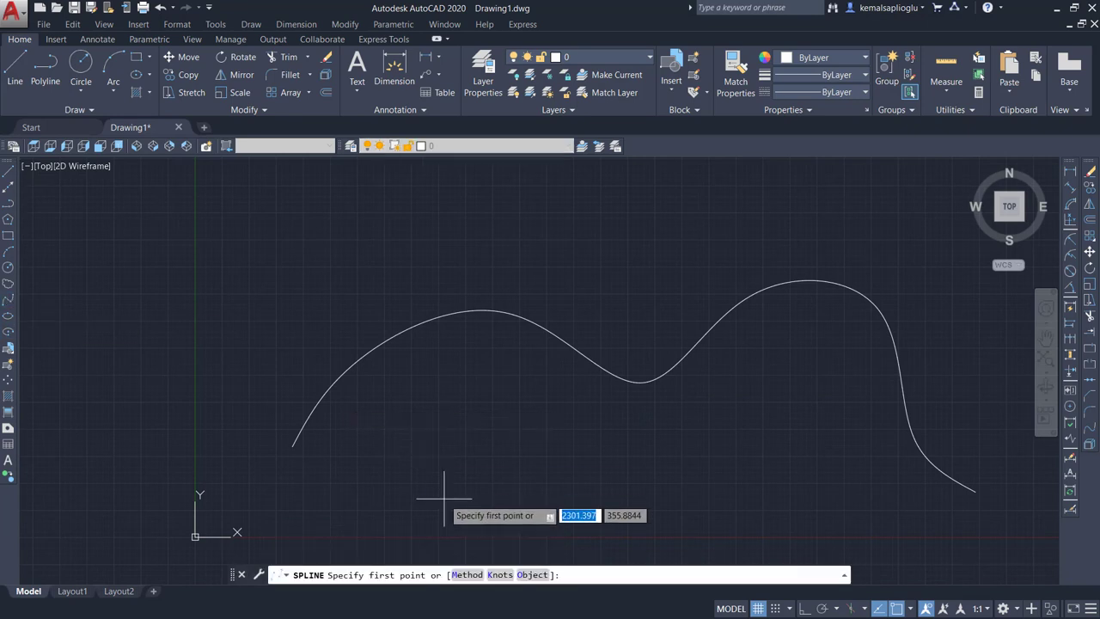
{"action": "left_click", "coordinate": [344, 523]}
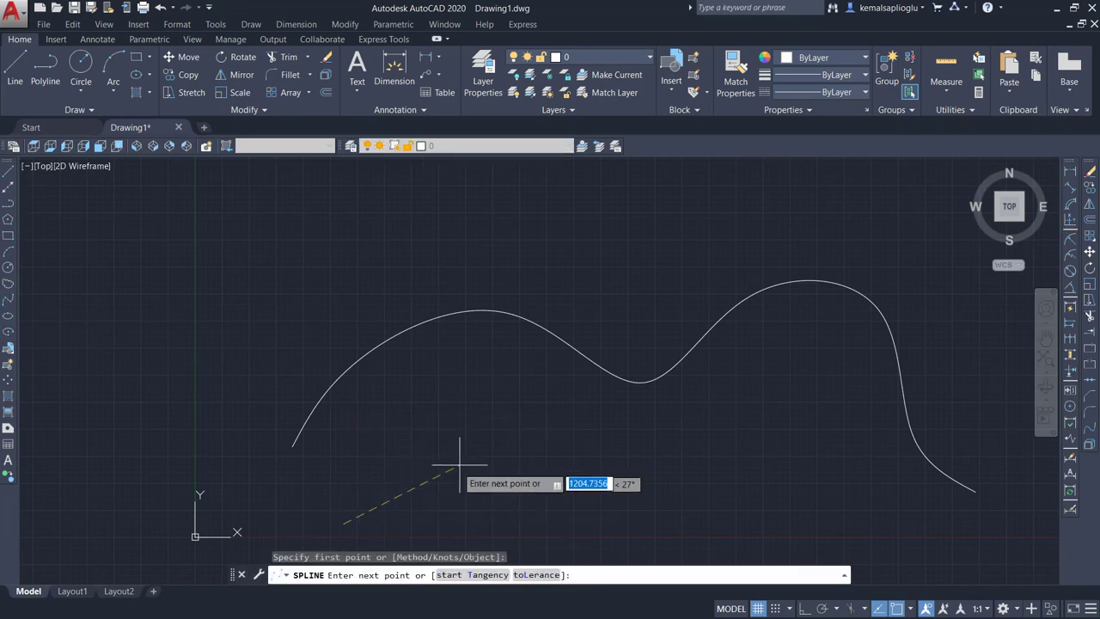
{"action": "left_click", "coordinate": [468, 451]}
{"action": "left_click", "coordinate": [593, 483]}
{"action": "left_click", "coordinate": [709, 445]}
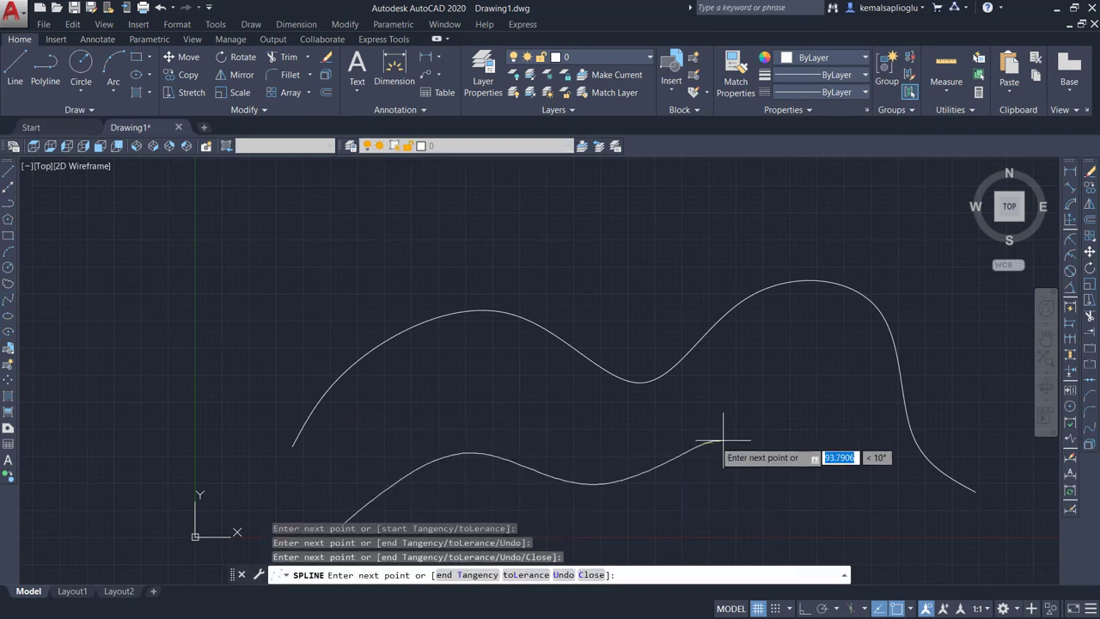
{"action": "left_click", "coordinate": [812, 474]}
{"action": "left_click", "coordinate": [863, 500]}
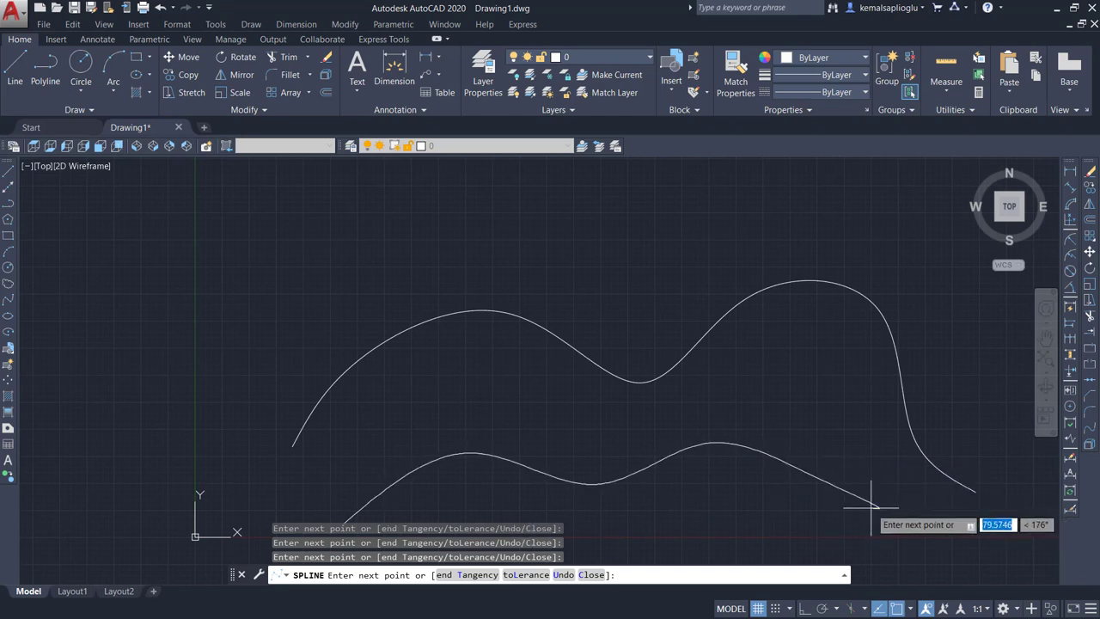
Close the lower spline into a loop and centre both curves in view
{"action": "type", "text": "c"}
{"action": "key", "text": "Return"}
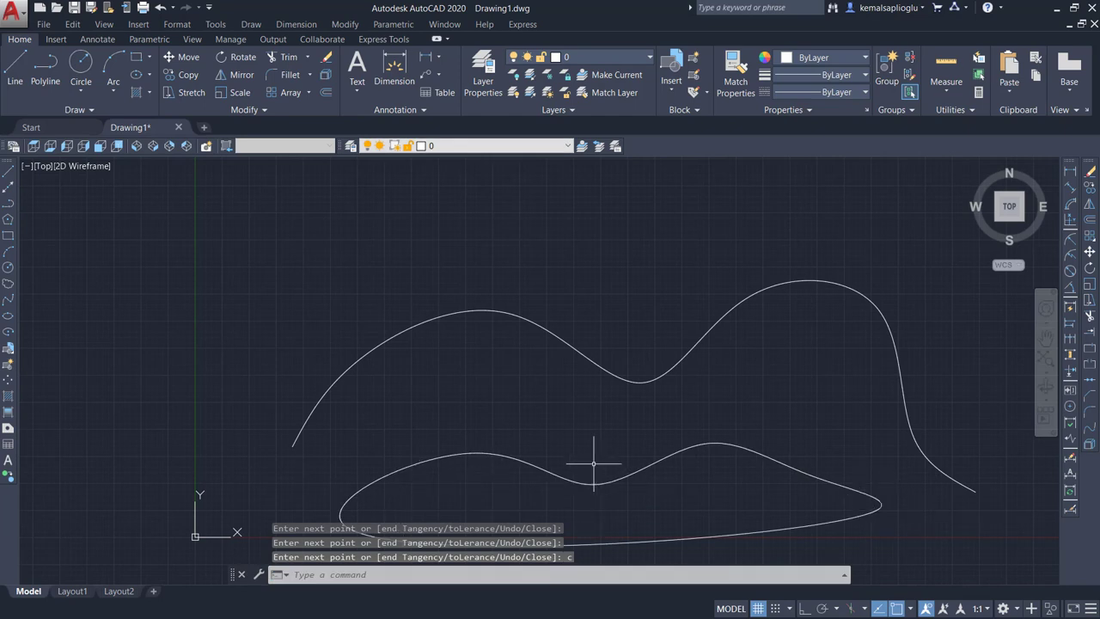
{"action": "middle_click_drag", "start_coordinate": [599, 418], "coordinate": [611, 352]}
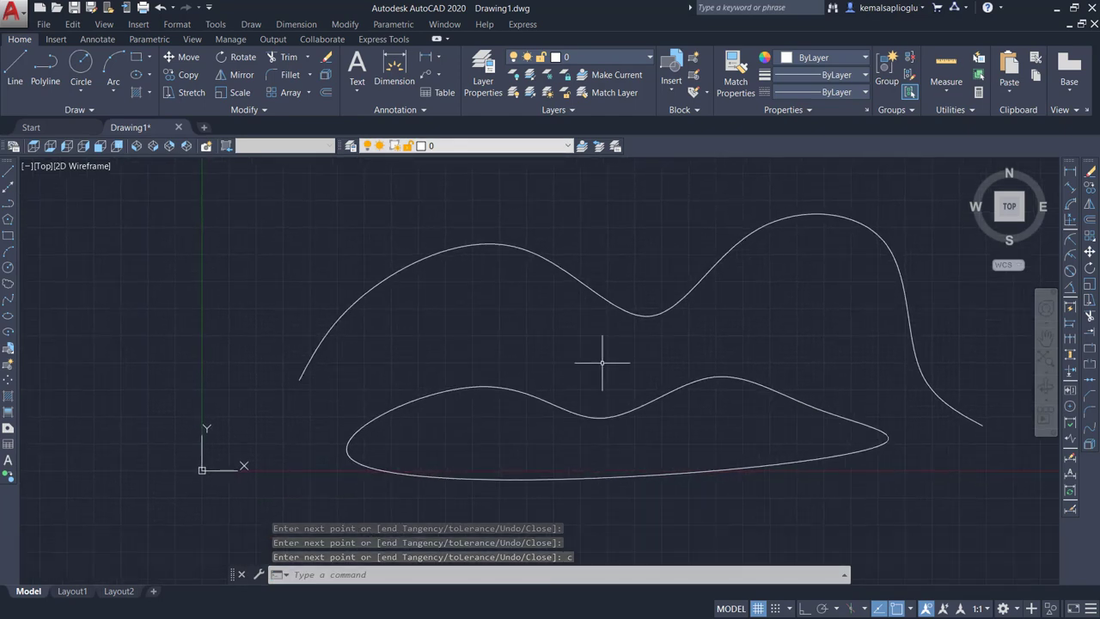
Drag the lower spline's grips to raise the left crest, deepen the dip, and lift the right crest
{"action": "left_click", "coordinate": [511, 389]}
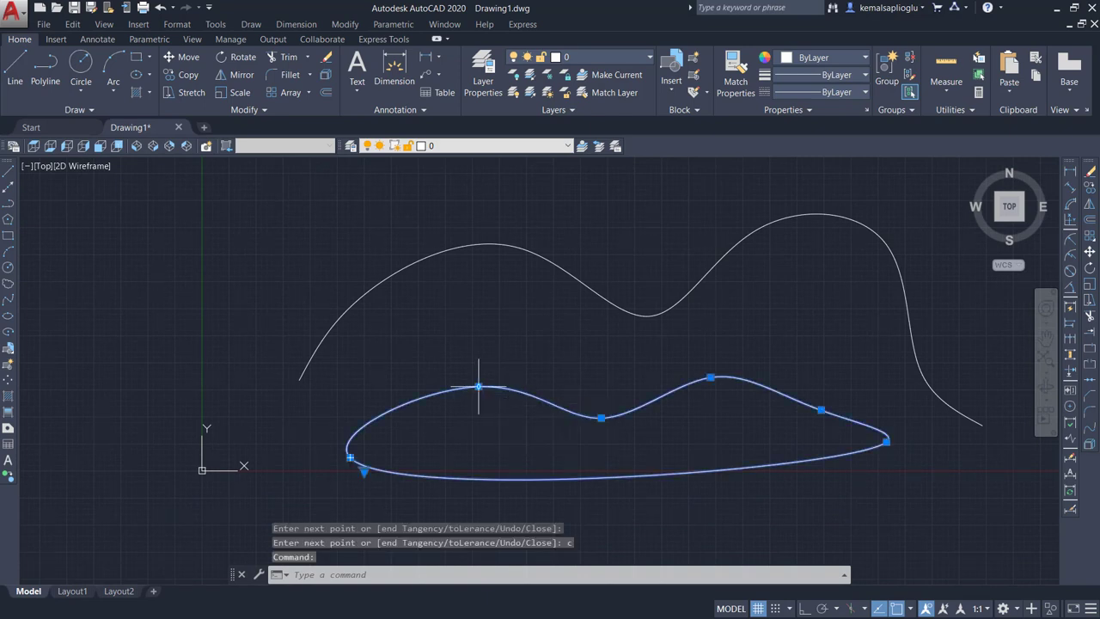
{"action": "left_click", "coordinate": [479, 386]}
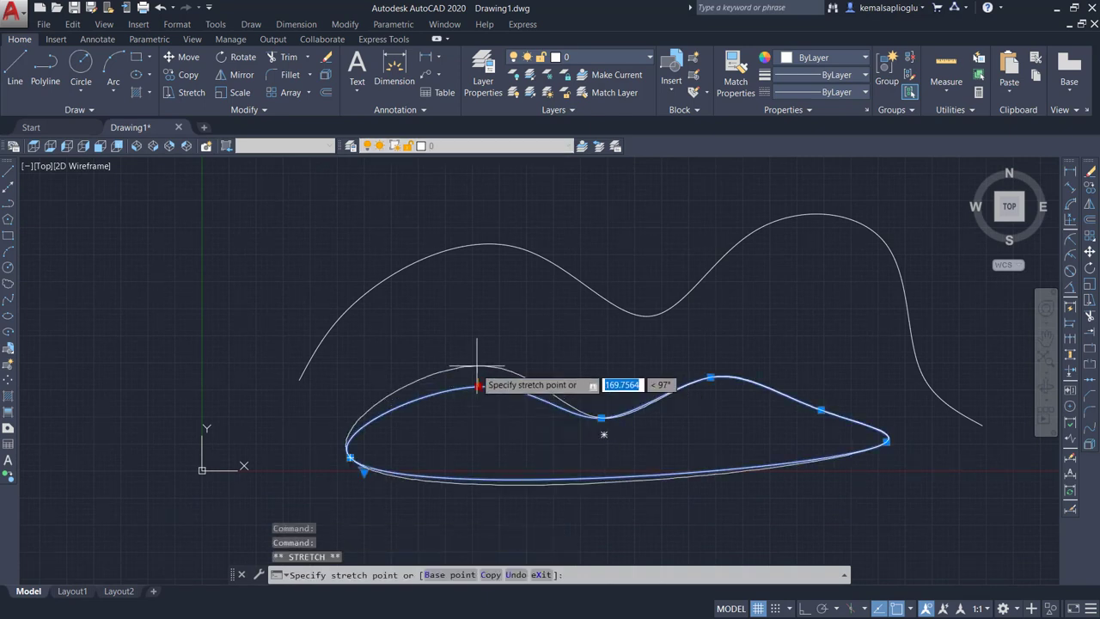
{"action": "left_click", "coordinate": [601, 418]}
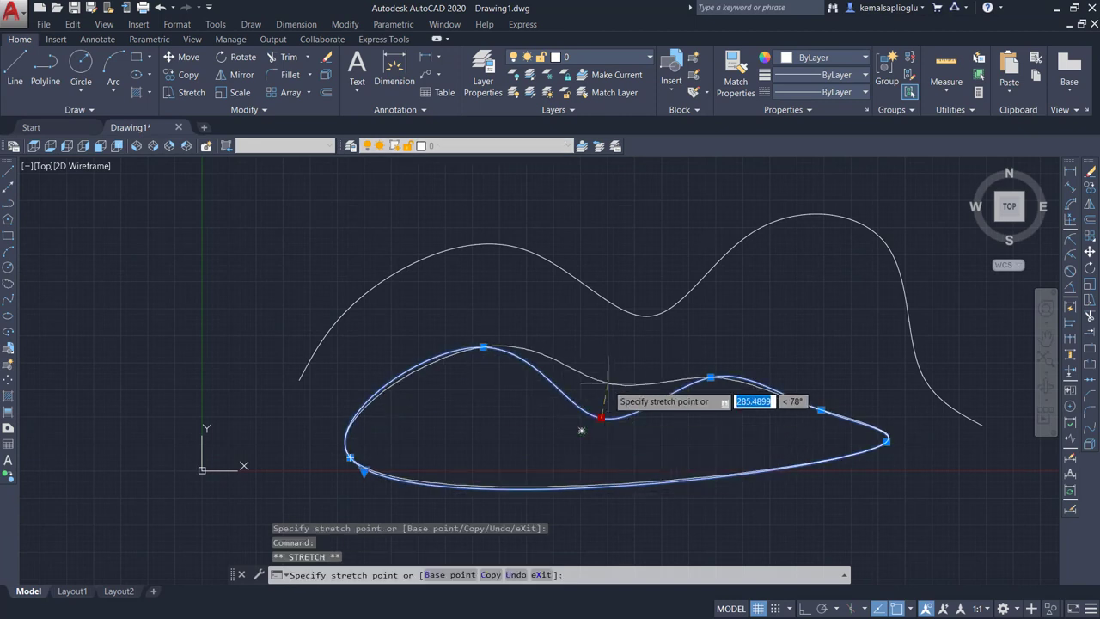
{"action": "left_click", "coordinate": [565, 439]}
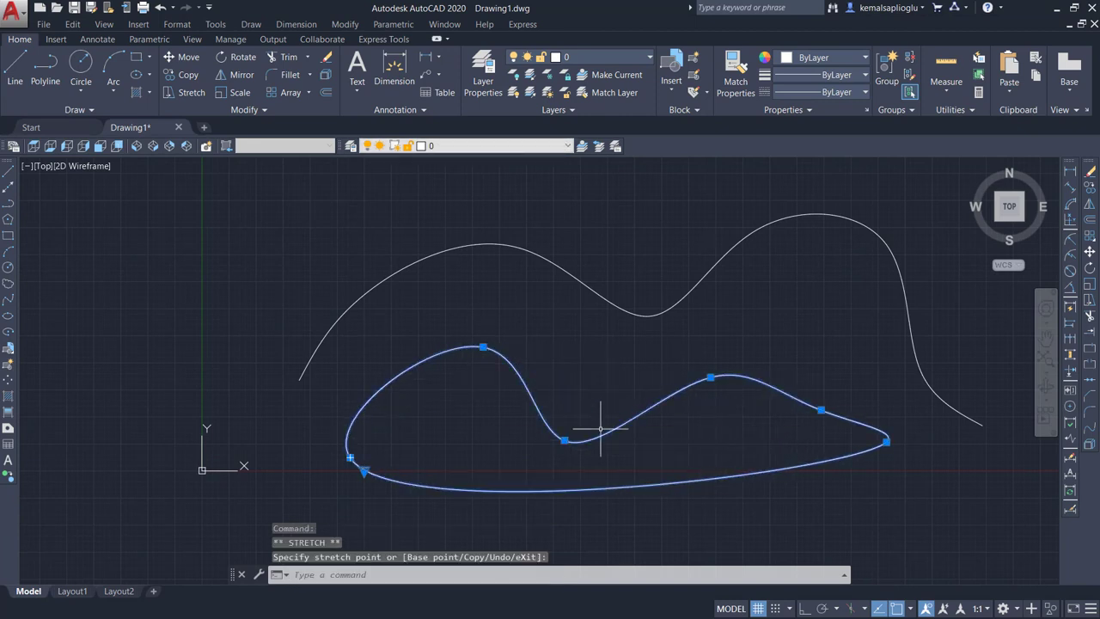
{"action": "left_click", "coordinate": [710, 376]}
{"action": "left_click", "coordinate": [718, 362]}
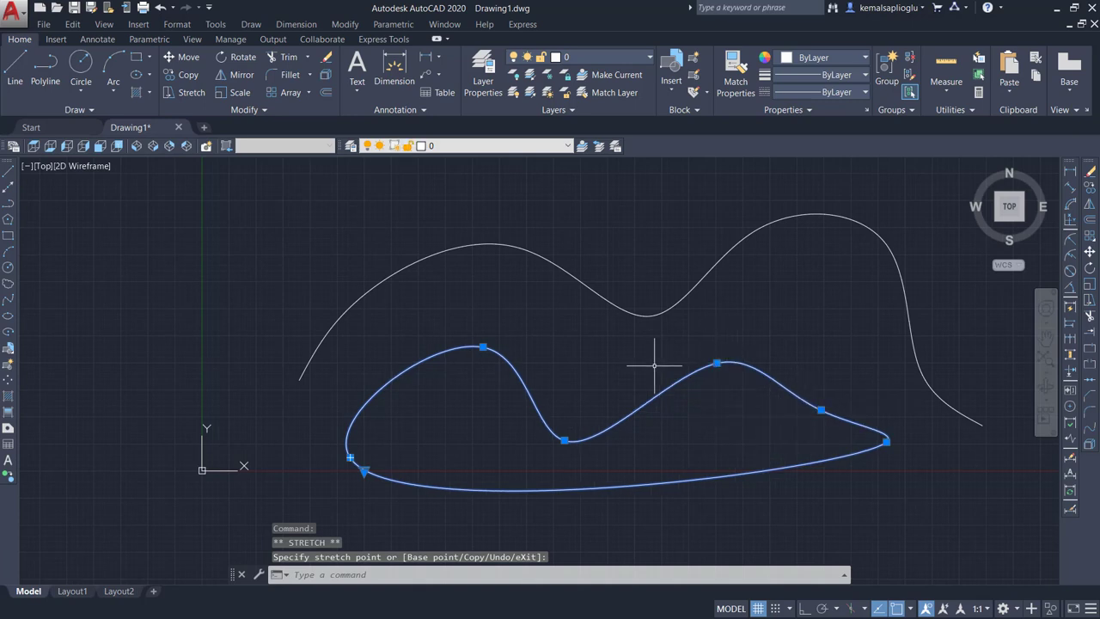
{"action": "scroll", "coordinate": [659, 363], "scroll_direction": "down", "scroll_amount": 2}
{"action": "scroll", "coordinate": [658, 363], "scroll_direction": "down", "scroll_amount": 2}
{"action": "middle_click_drag", "start_coordinate": [659, 363], "coordinate": [346, 395]}
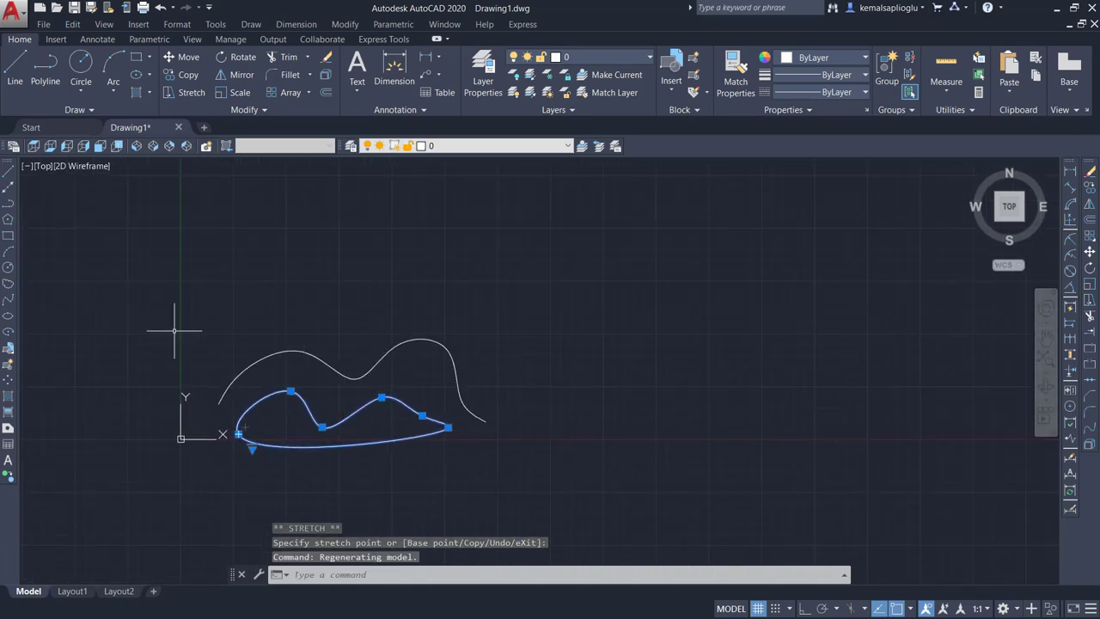
Start a new spline using the CV (control-vertex) creation method
{"action": "left_click", "coordinate": [9, 301]}
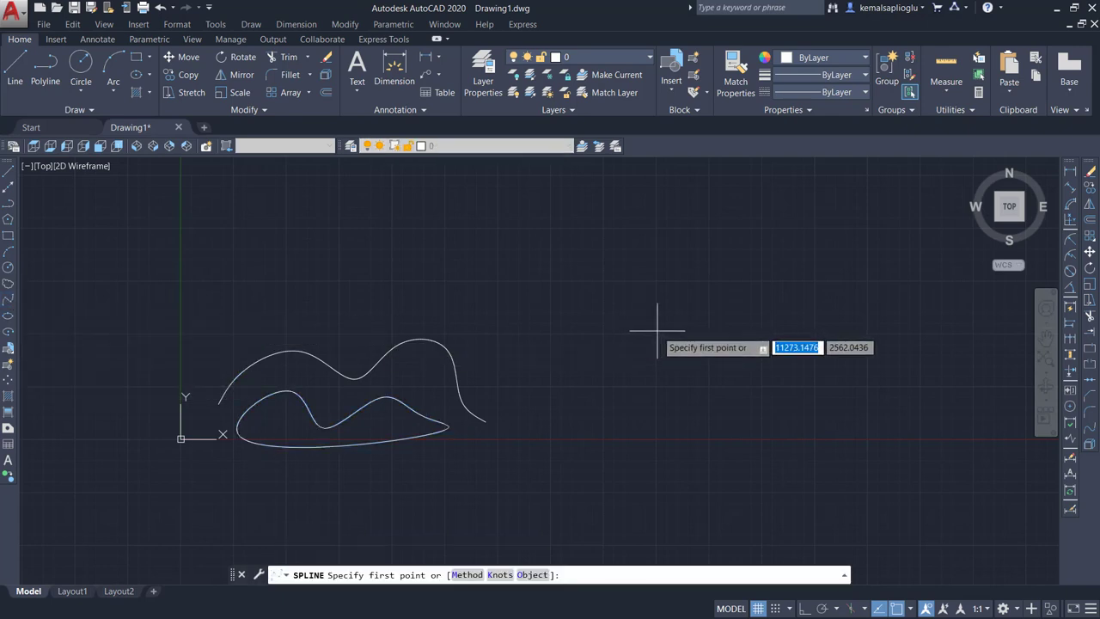
{"action": "type", "text": "m"}
{"action": "key", "text": "Return"}
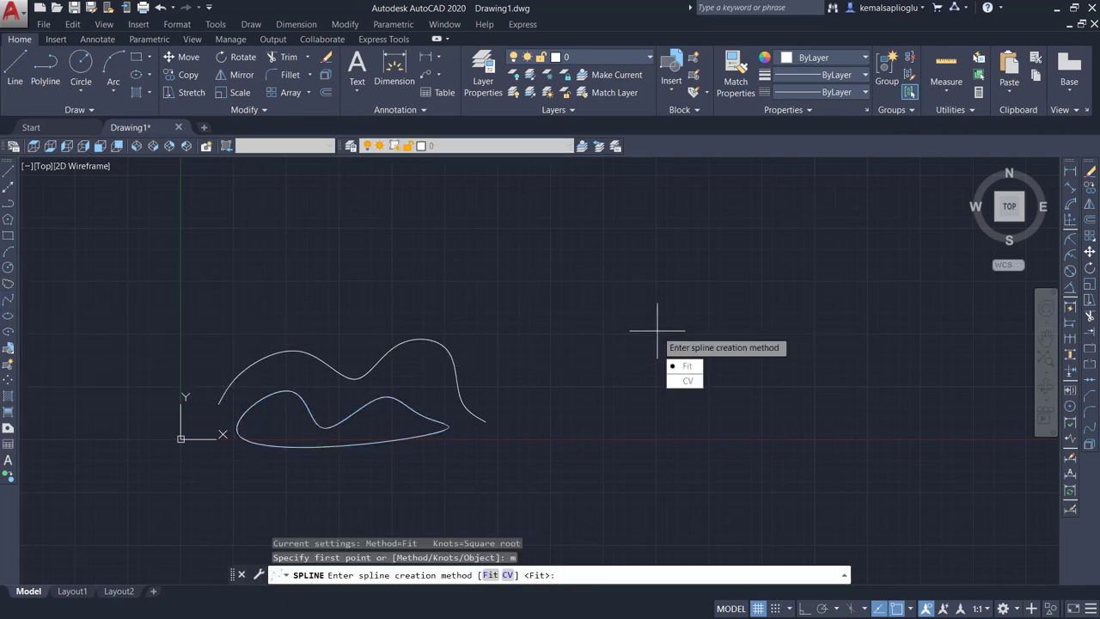
{"action": "key", "text": "Down"}
{"action": "key", "text": "Return"}
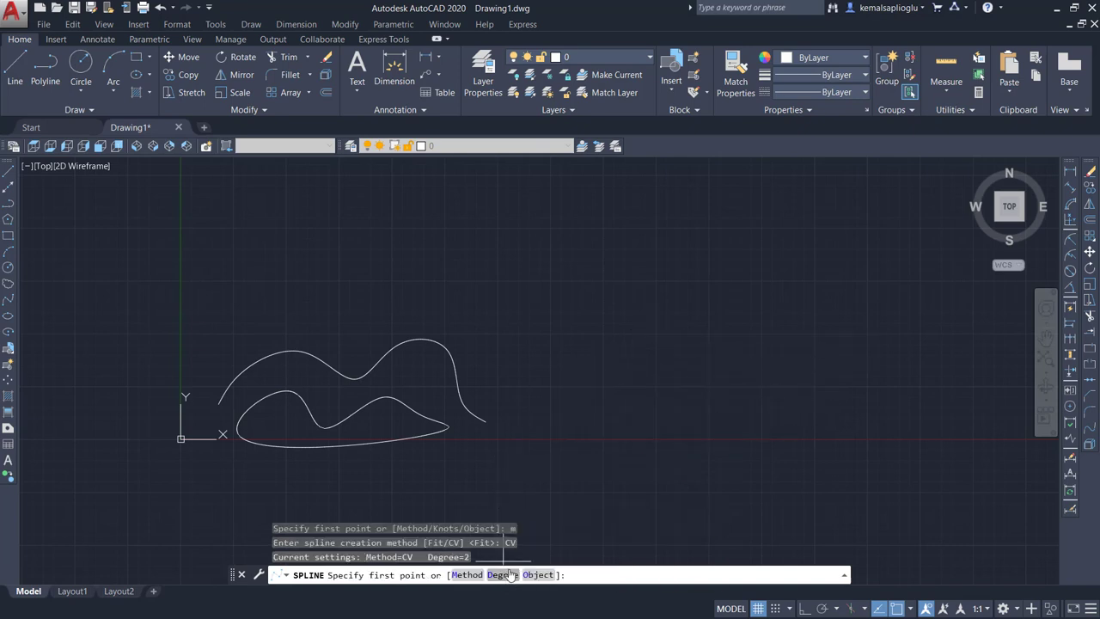
Place nine control vertices forming a looping curve on the right, finish it, and select it
{"action": "left_click", "coordinate": [555, 413]}
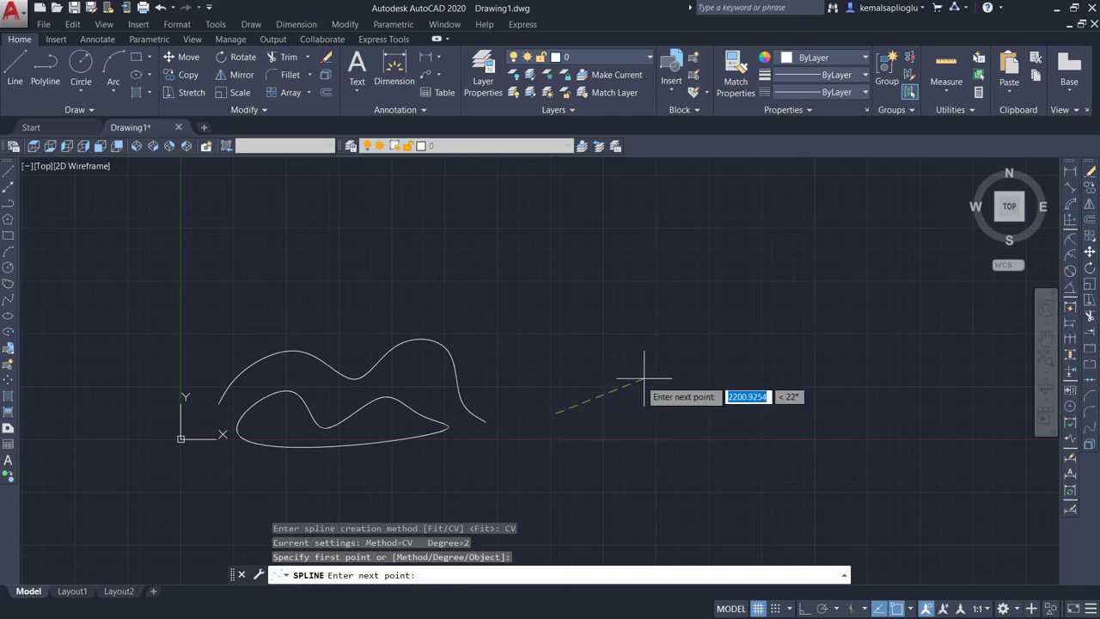
{"action": "left_click", "coordinate": [640, 334]}
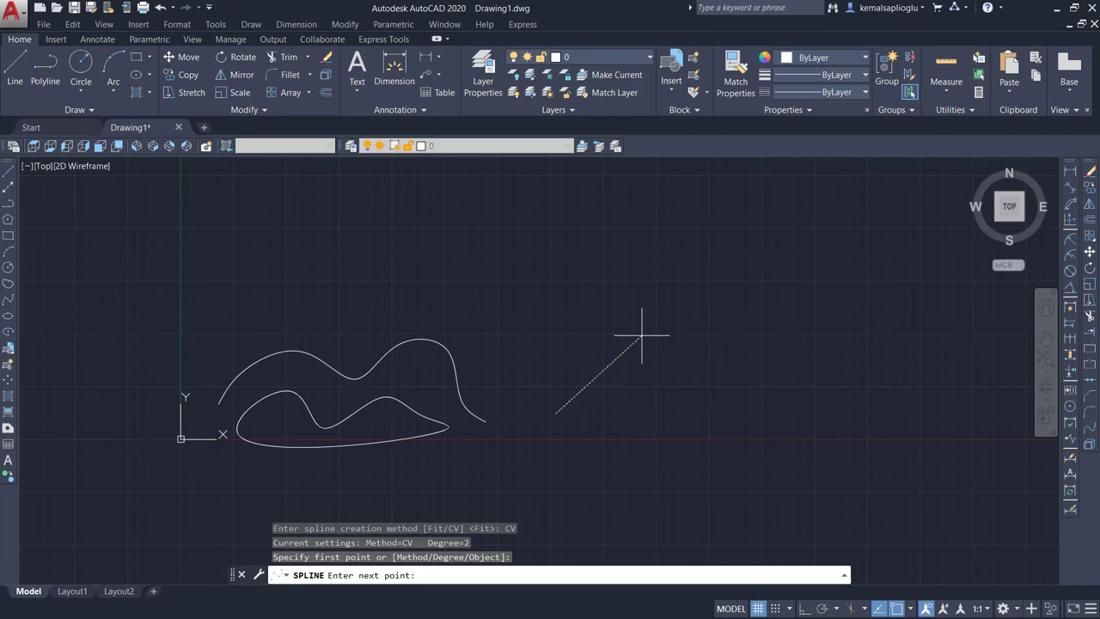
{"action": "left_click", "coordinate": [786, 350]}
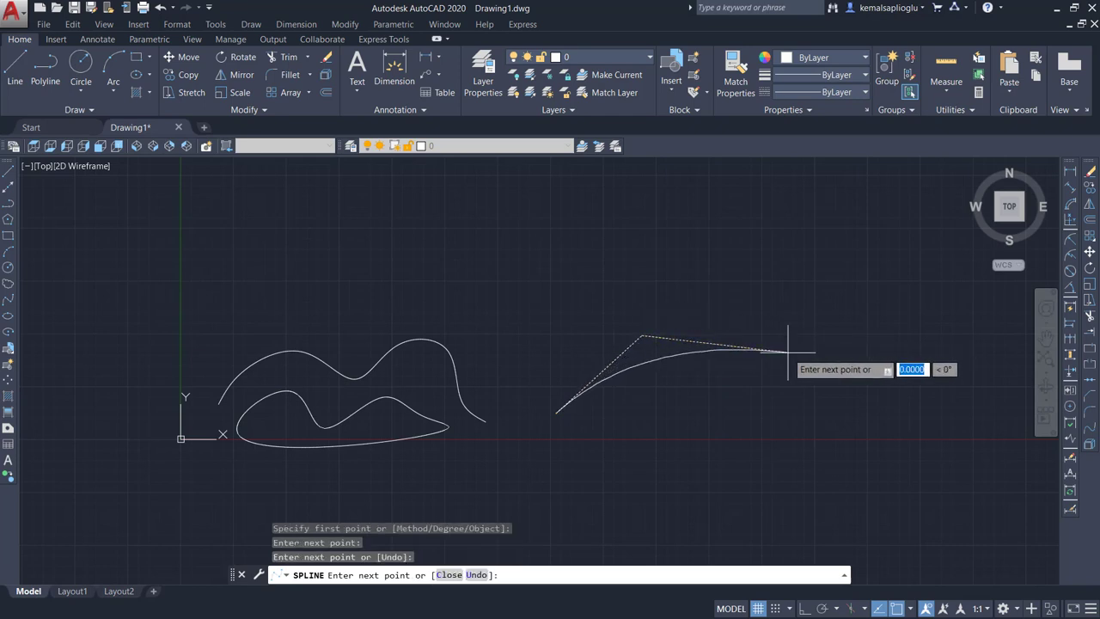
{"action": "left_click", "coordinate": [855, 266]}
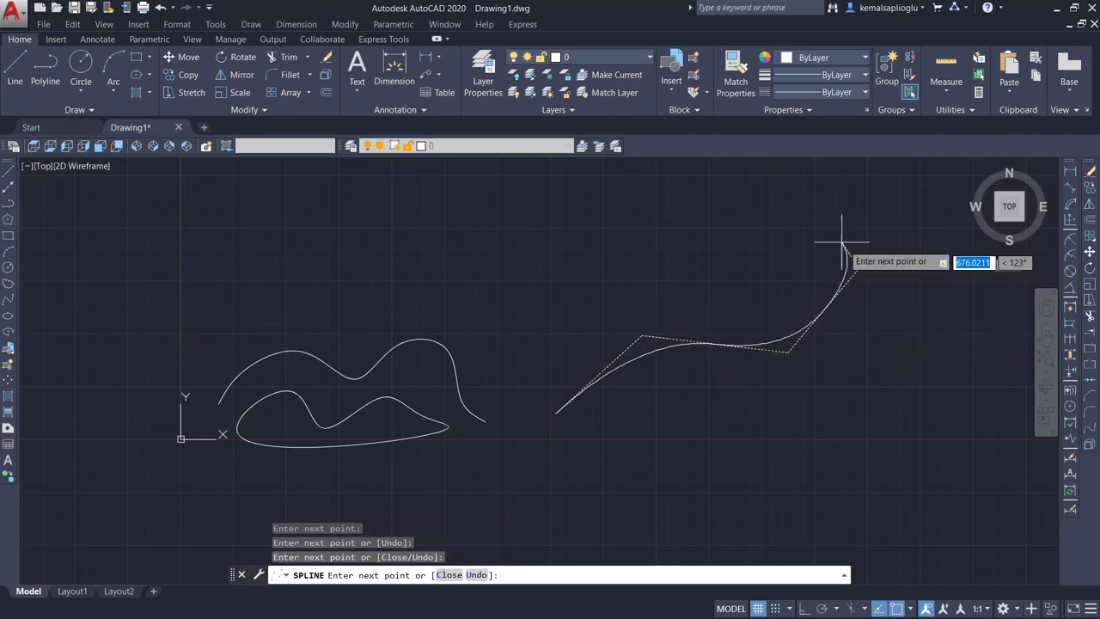
{"action": "left_click", "coordinate": [820, 204]}
{"action": "left_click", "coordinate": [625, 225]}
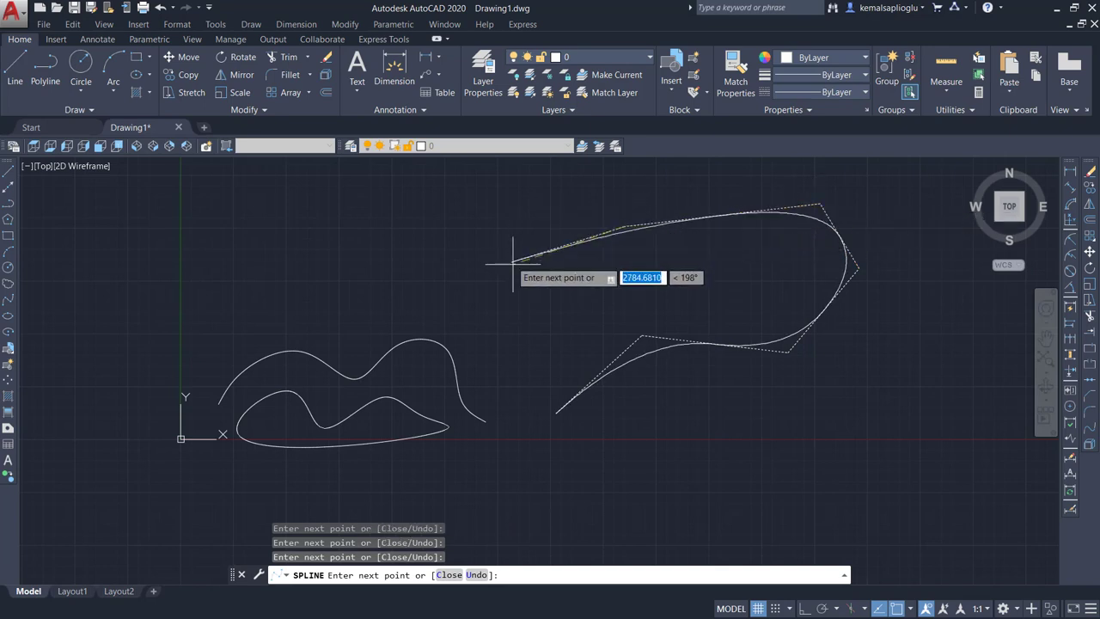
{"action": "left_click", "coordinate": [590, 301]}
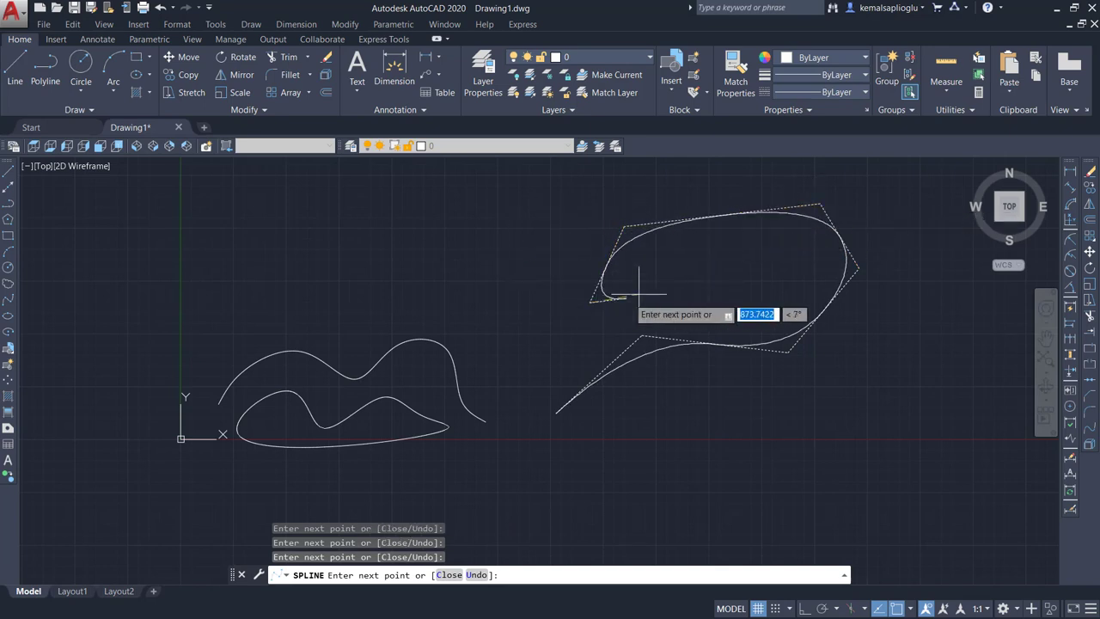
{"action": "left_click", "coordinate": [697, 315]}
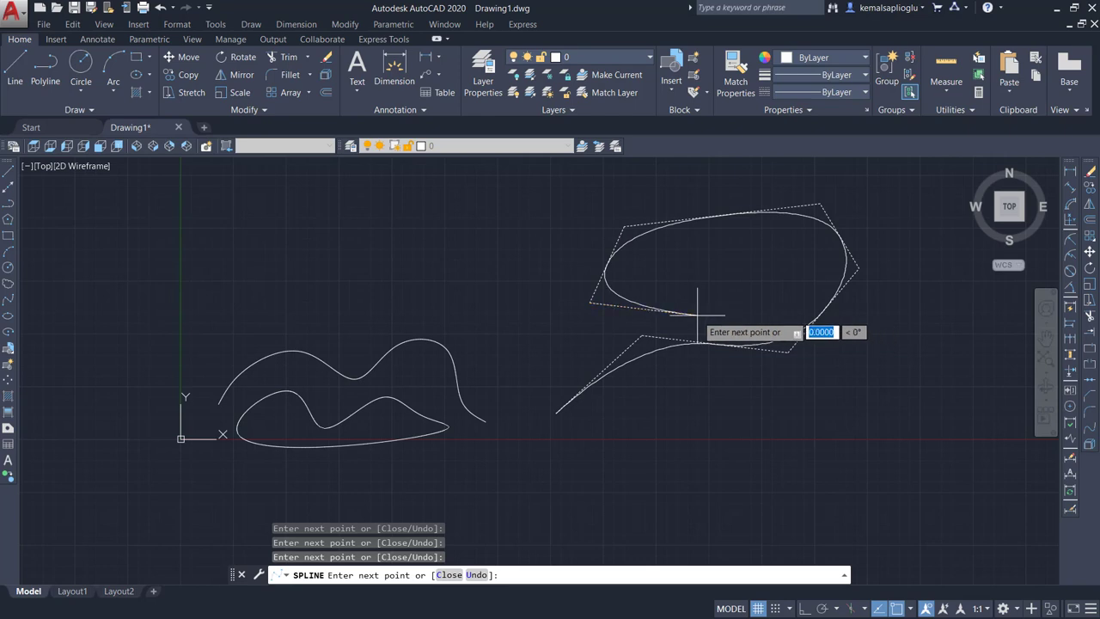
{"action": "left_click", "coordinate": [539, 346]}
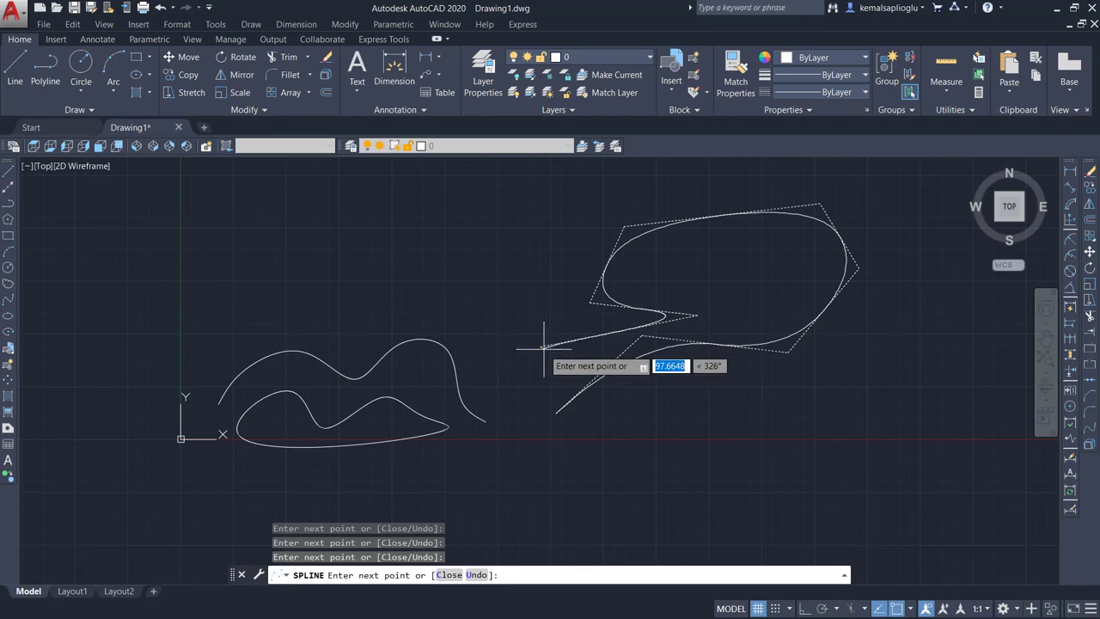
{"action": "right_click", "coordinate": [569, 350]}
{"action": "left_click", "coordinate": [589, 355]}
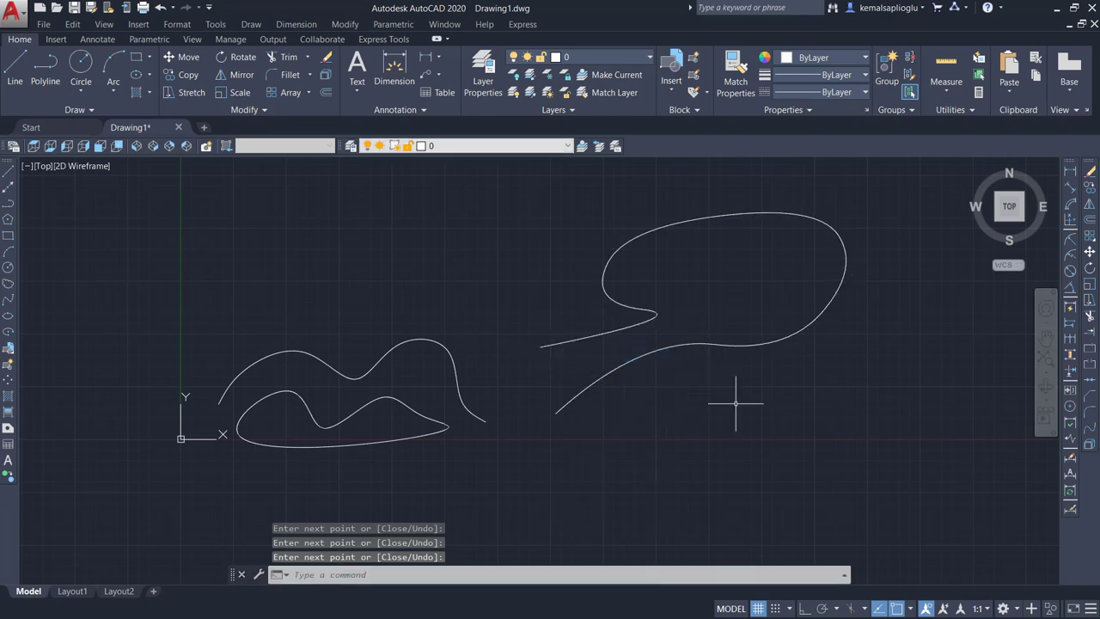
{"action": "left_click", "coordinate": [714, 344]}
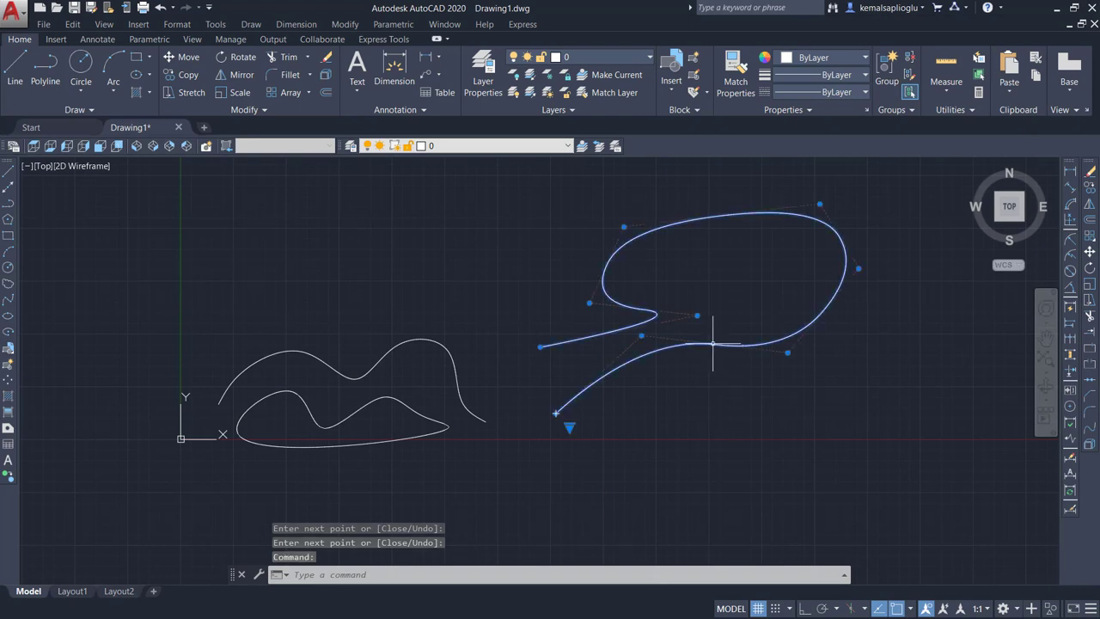
{"action": "key", "text": "Delete"}
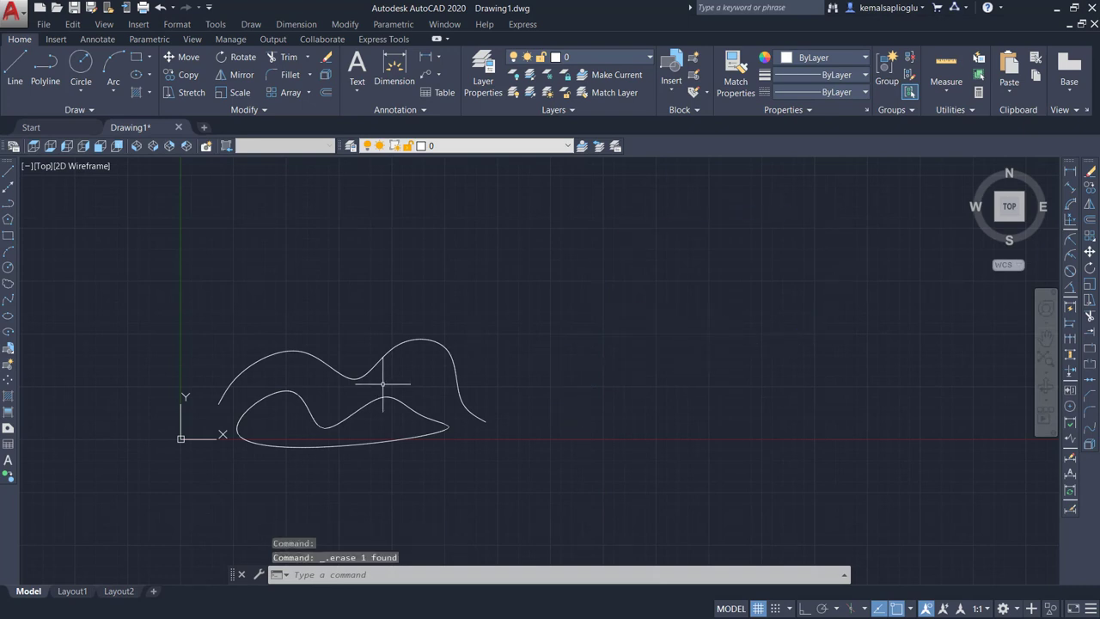
{"action": "left_click", "coordinate": [9, 300]}
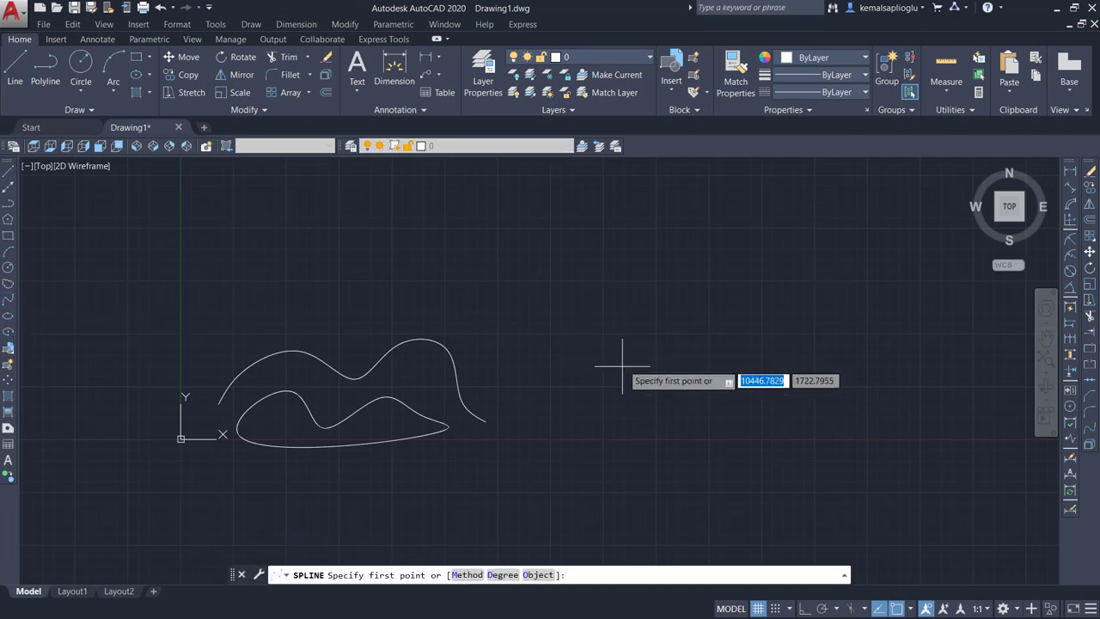
{"action": "left_click", "coordinate": [550, 438]}
{"action": "type", "text": "30"}
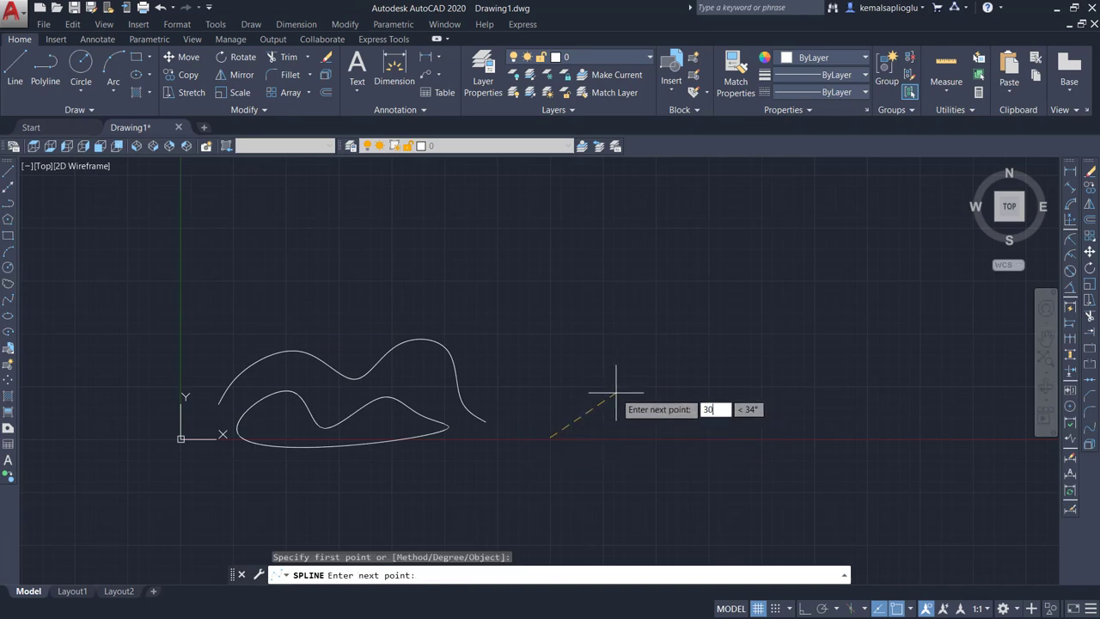
{"action": "type", "text": "0,300"}
{"action": "key", "text": "Return"}
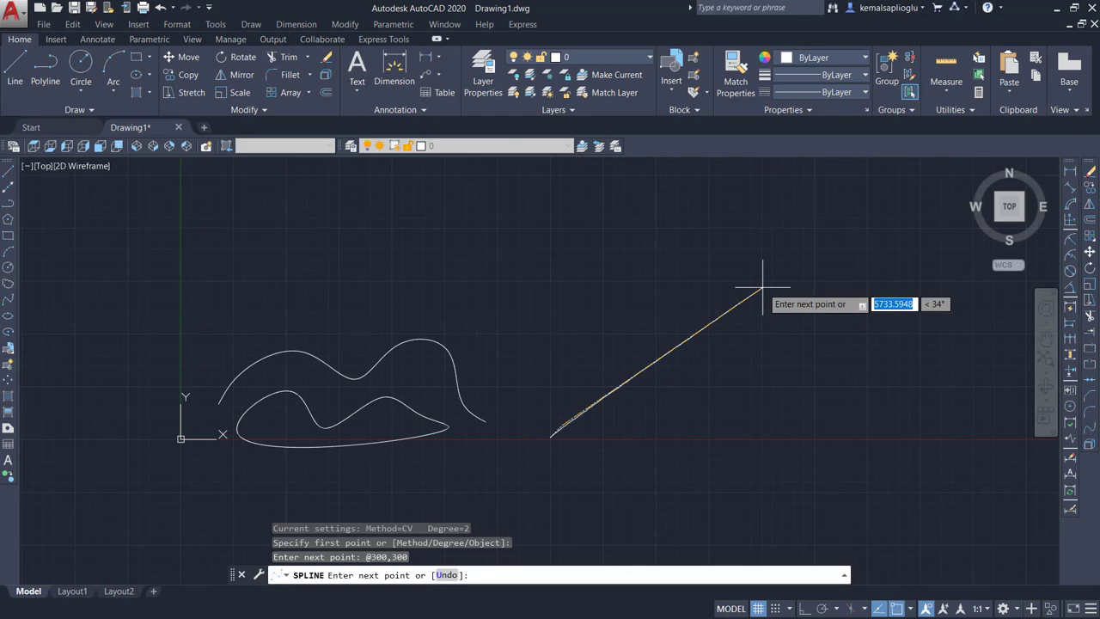
{"action": "type", "text": "@400,400"}
{"action": "key", "text": "Return"}
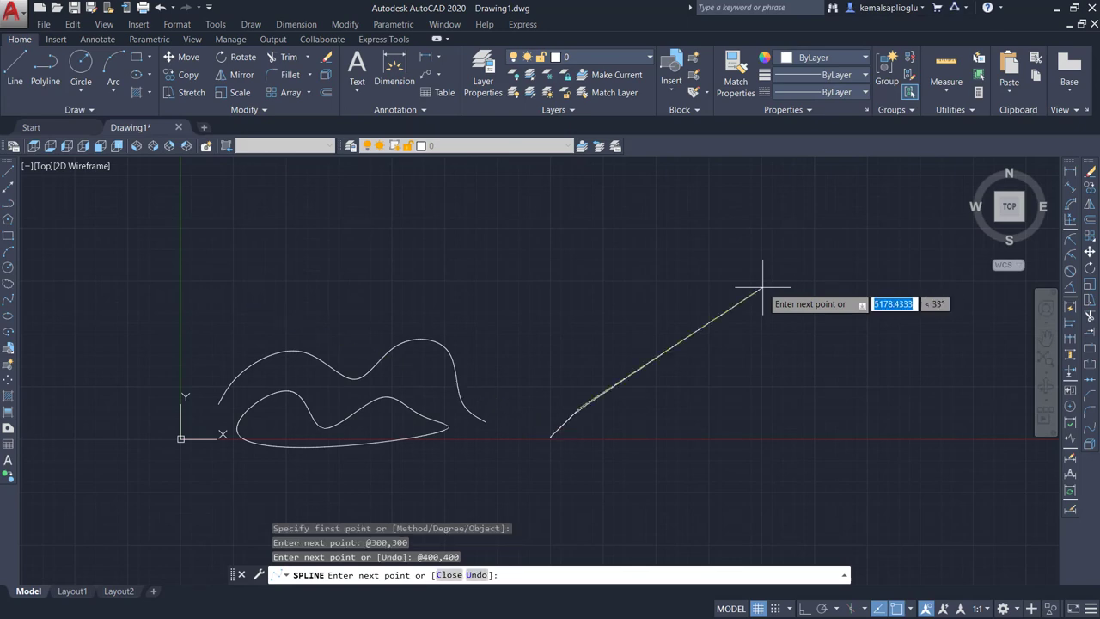
{"action": "scroll", "coordinate": [601, 421], "scroll_direction": "up", "scroll_amount": 4}
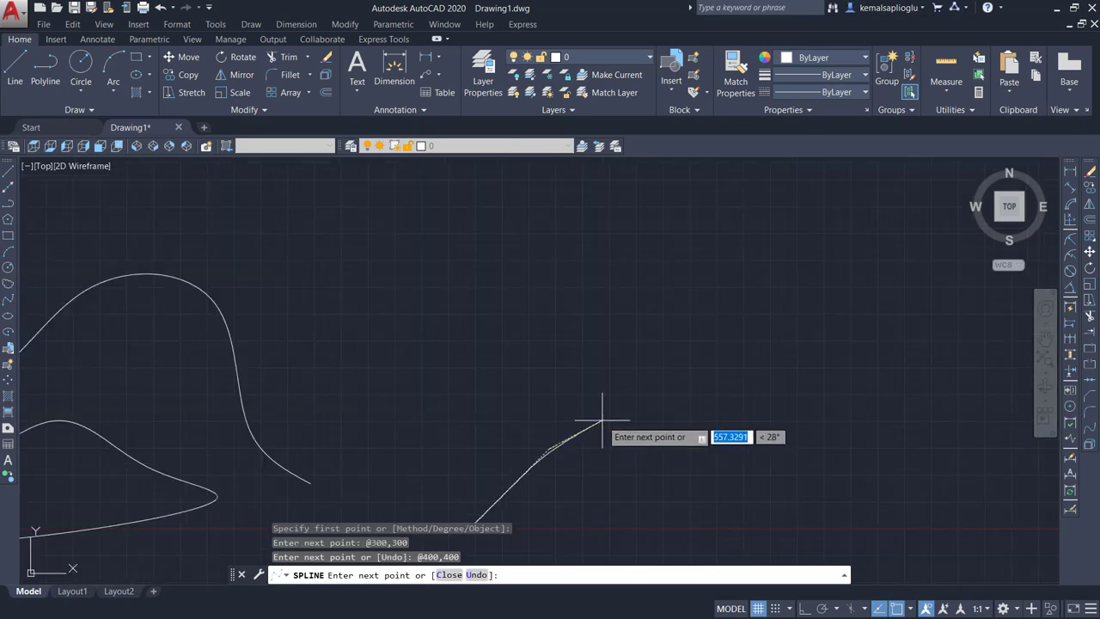
{"action": "mouse_move", "coordinate": [601, 421]}
{"action": "middle_mouse_down"}
{"action": "mouse_move", "coordinate": [623, 361]}
{"action": "mouse_move", "coordinate": [627, 284]}
{"action": "middle_mouse_up"}
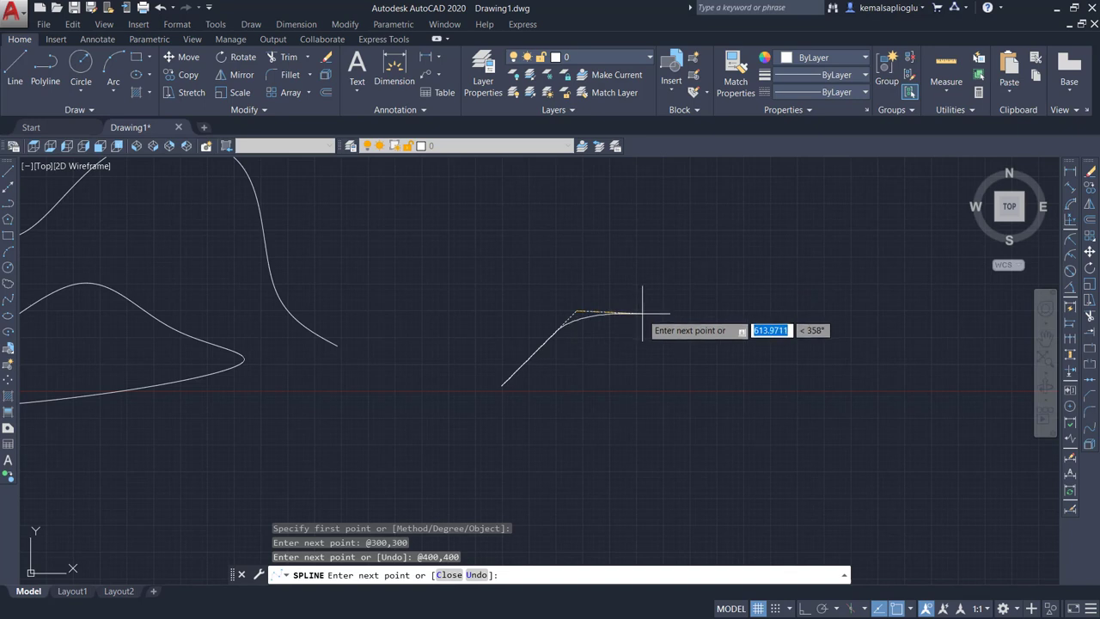
{"action": "type", "text": "400"}
{"action": "key", "text": "Tab"}
{"action": "type", "text": "-"}
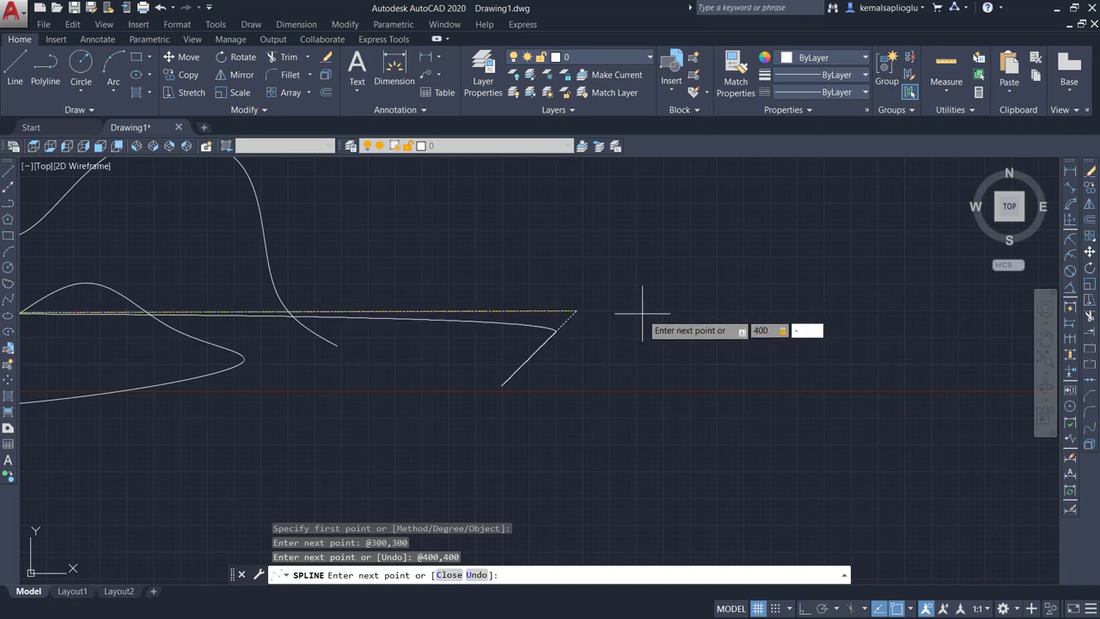
{"action": "key", "text": "Return"}
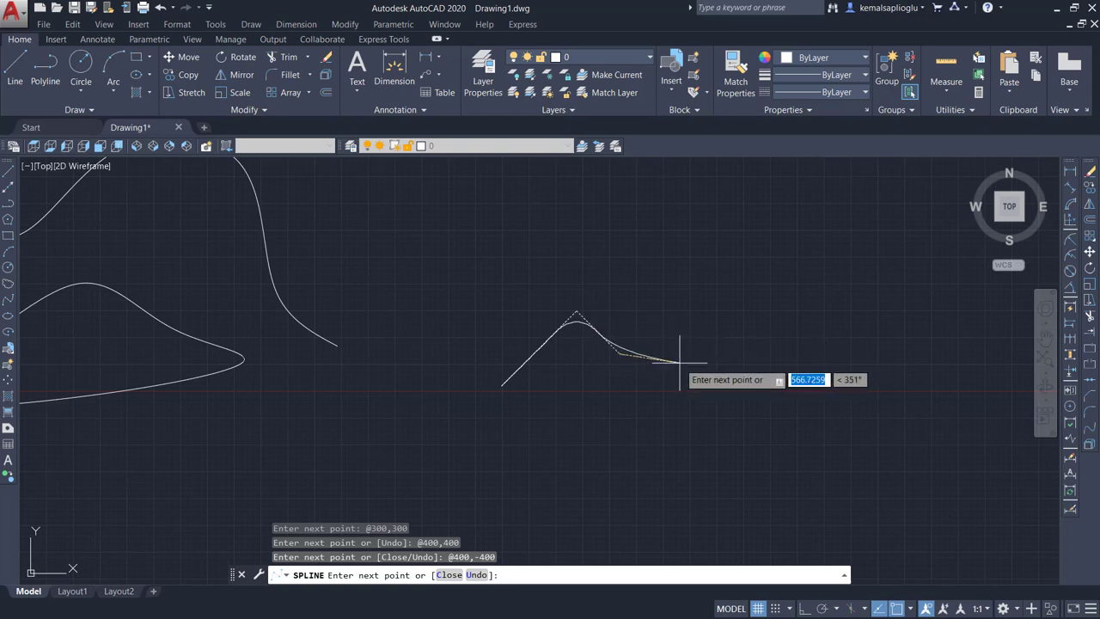
{"action": "type", "text": "300"}
{"action": "key", "text": "Tab"}
{"action": "type", "text": "-"}
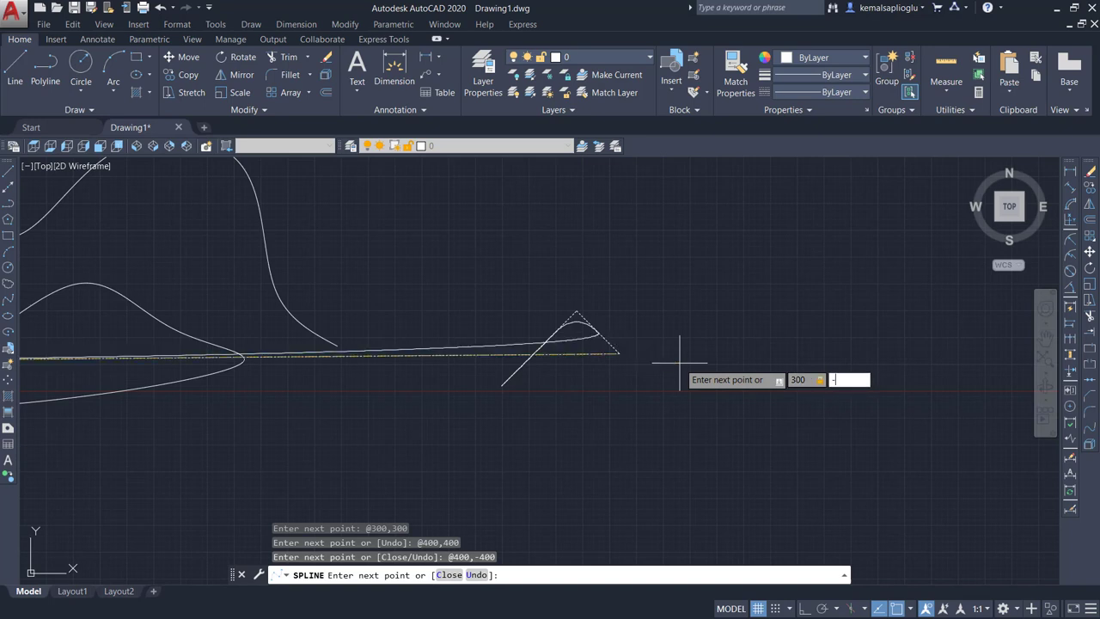
{"action": "type", "text": "300"}
{"action": "key", "text": "Return"}
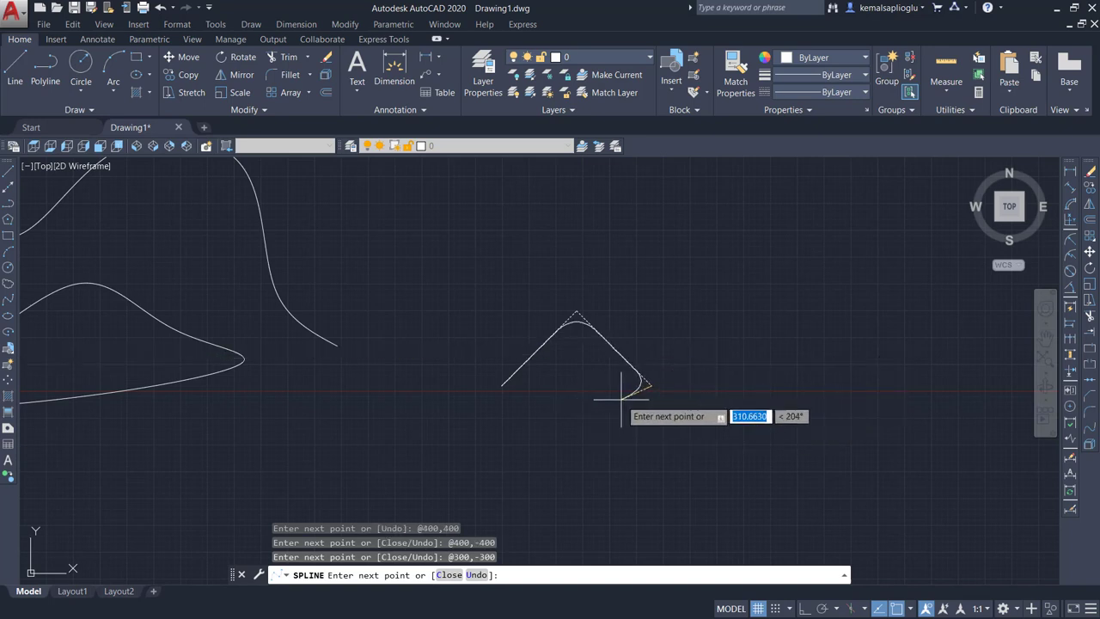
{"action": "type", "text": "c"}
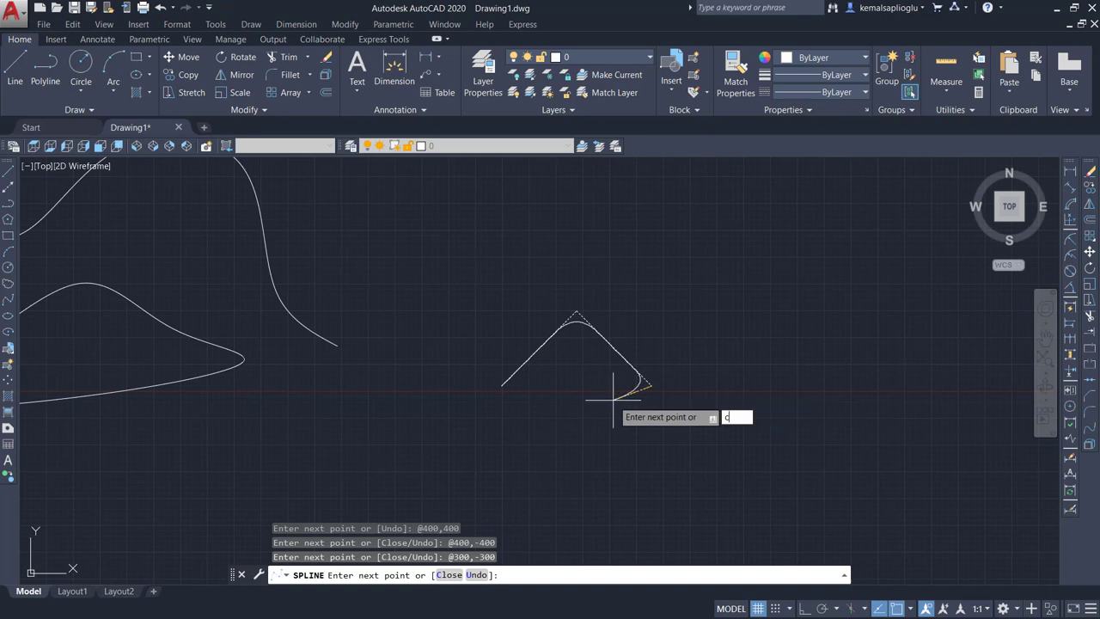
{"action": "key", "text": "Return"}
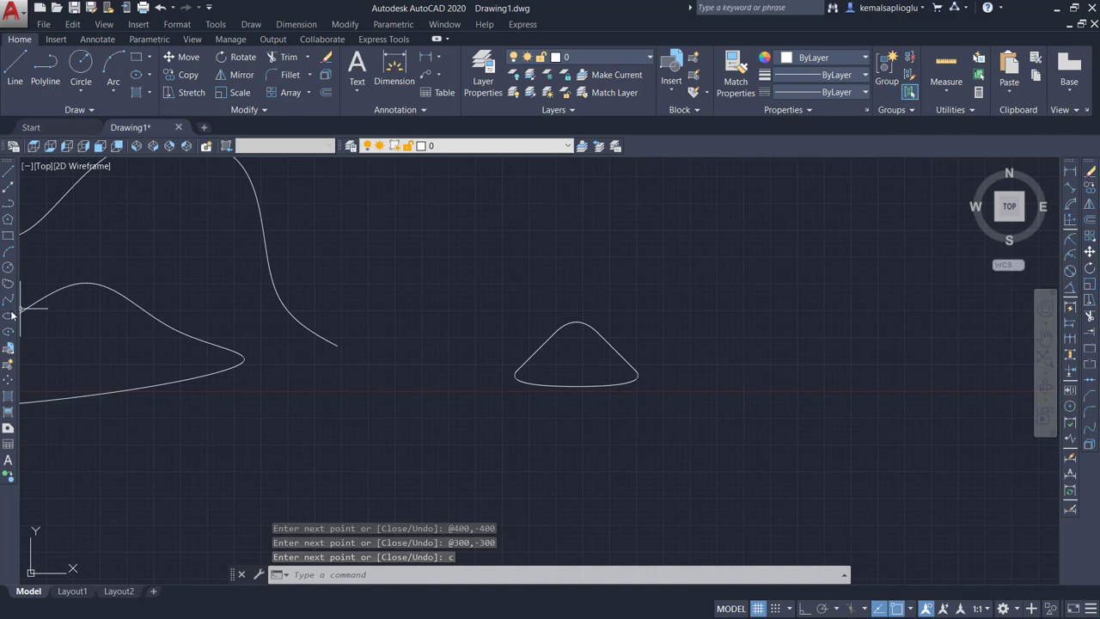
{"action": "key", "text": "Return"}
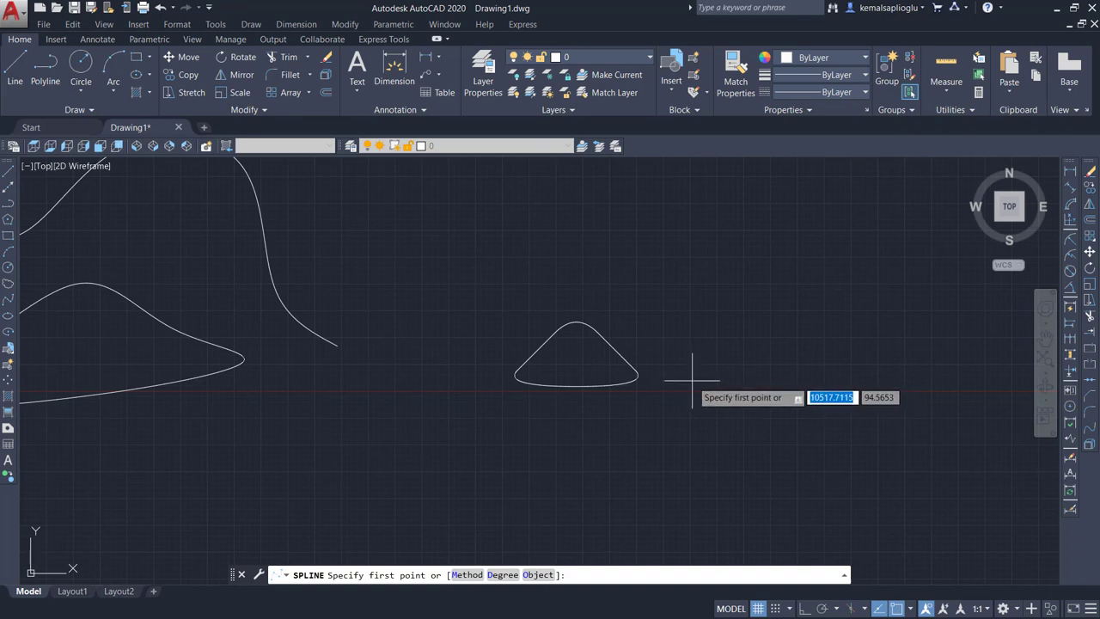
{"action": "type", "text": "d"}
{"action": "key", "text": "Return"}
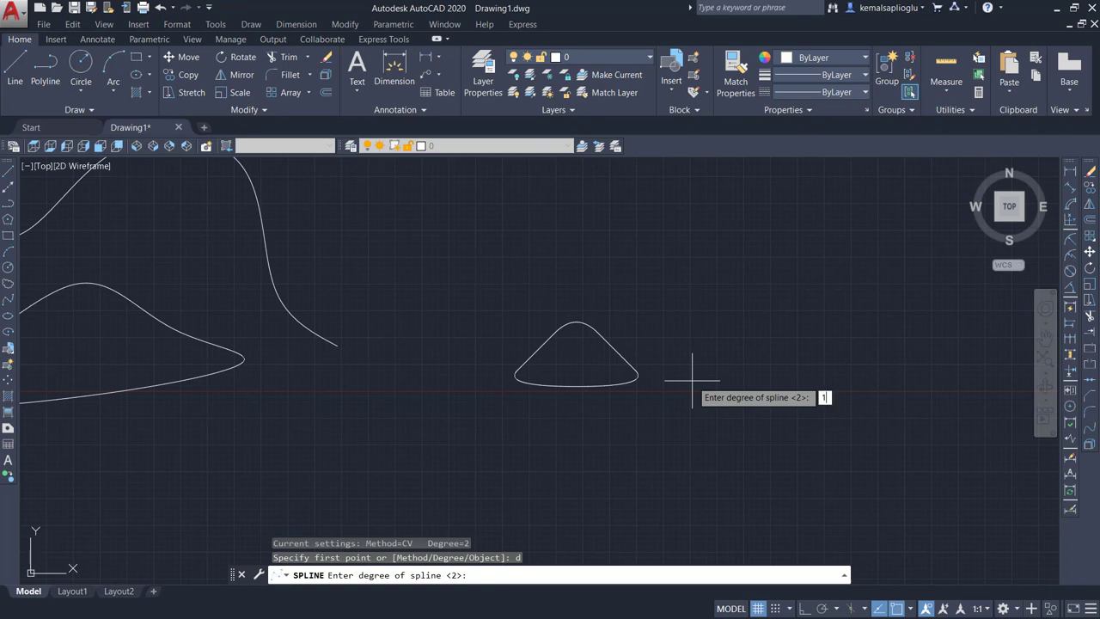
{"action": "key", "text": "Return"}
{"action": "left_click", "coordinate": [688, 380]}
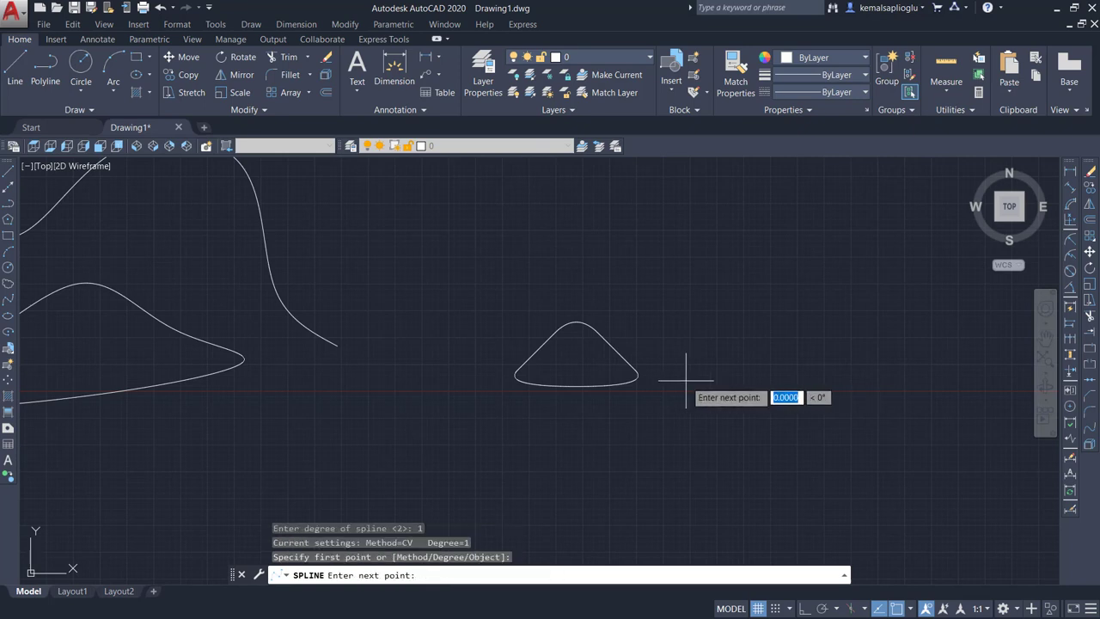
{"action": "left_click", "coordinate": [800, 299]}
{"action": "left_click", "coordinate": [903, 341]}
{"action": "left_click", "coordinate": [875, 444]}
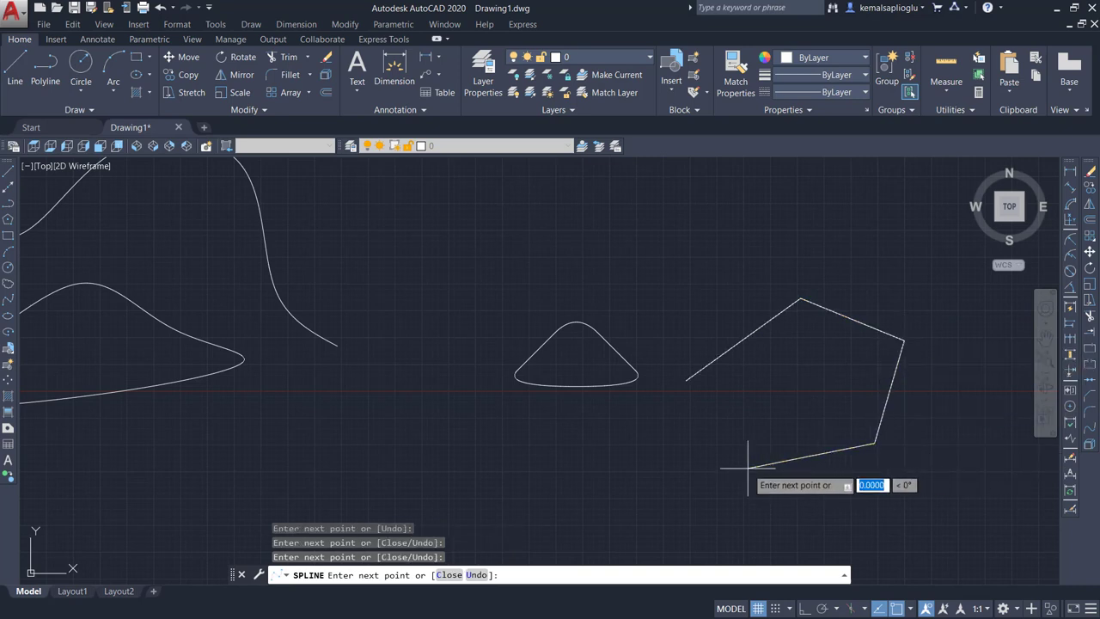
{"action": "left_click", "coordinate": [748, 468]}
{"action": "left_click", "coordinate": [617, 437]}
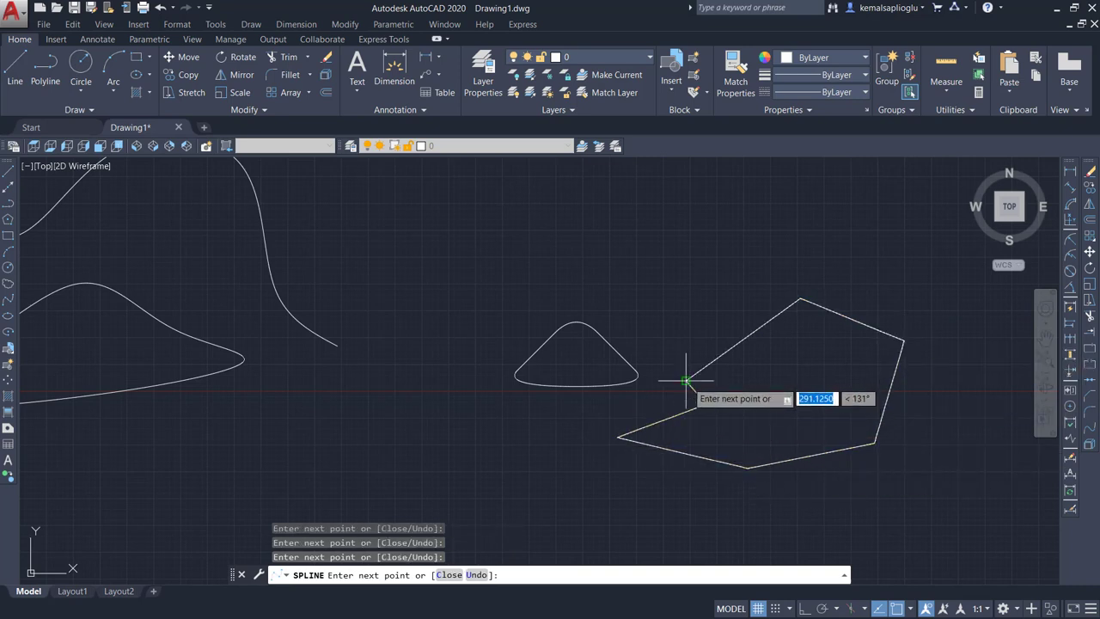
{"action": "left_click", "coordinate": [706, 404]}
{"action": "left_click", "coordinate": [688, 380]}
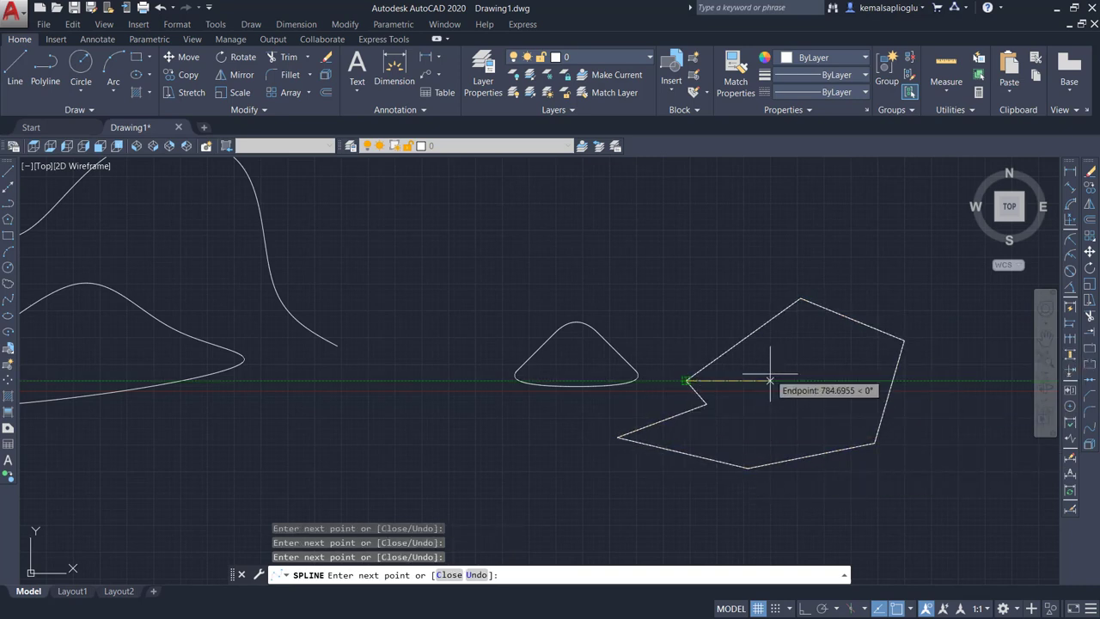
{"action": "key", "text": "Escape"}
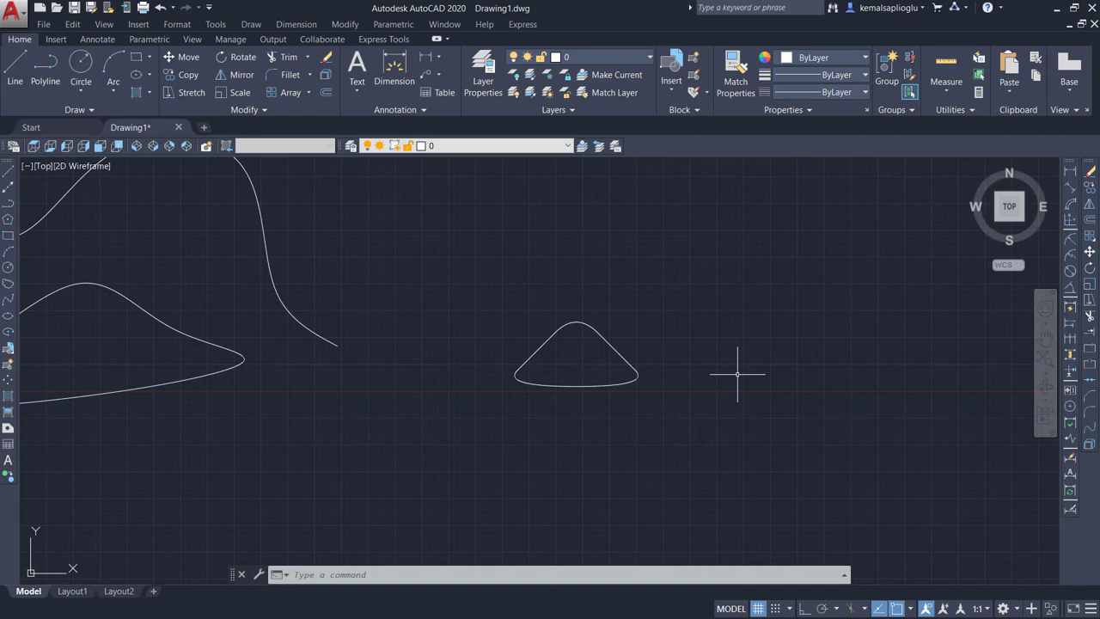
{"action": "left_click", "coordinate": [8, 299]}
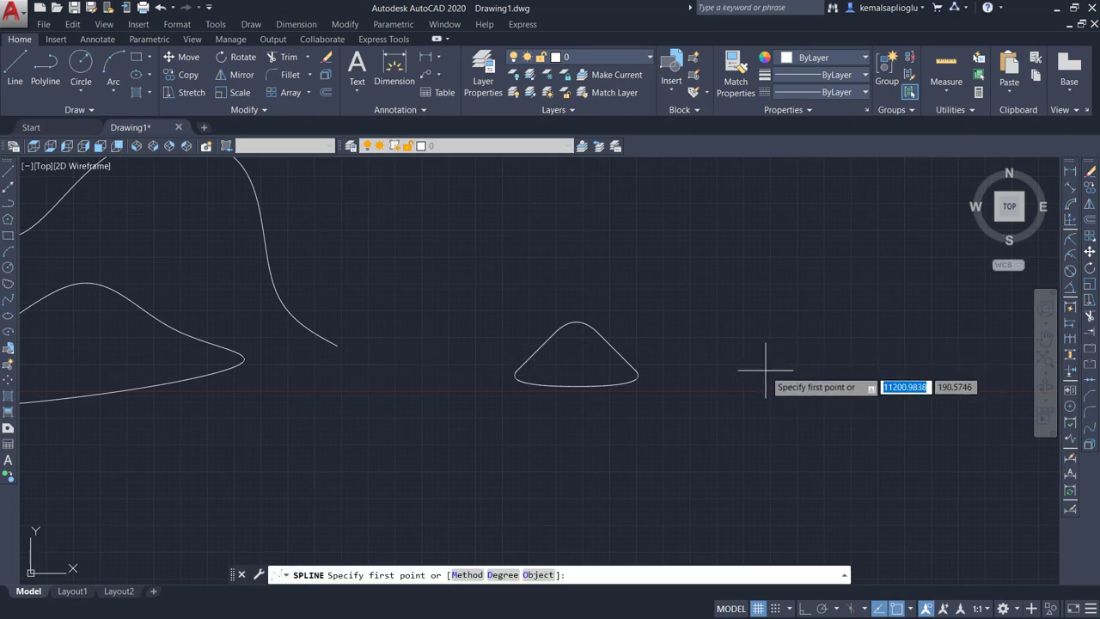
{"action": "type", "text": "d"}
{"action": "key", "text": "Return"}
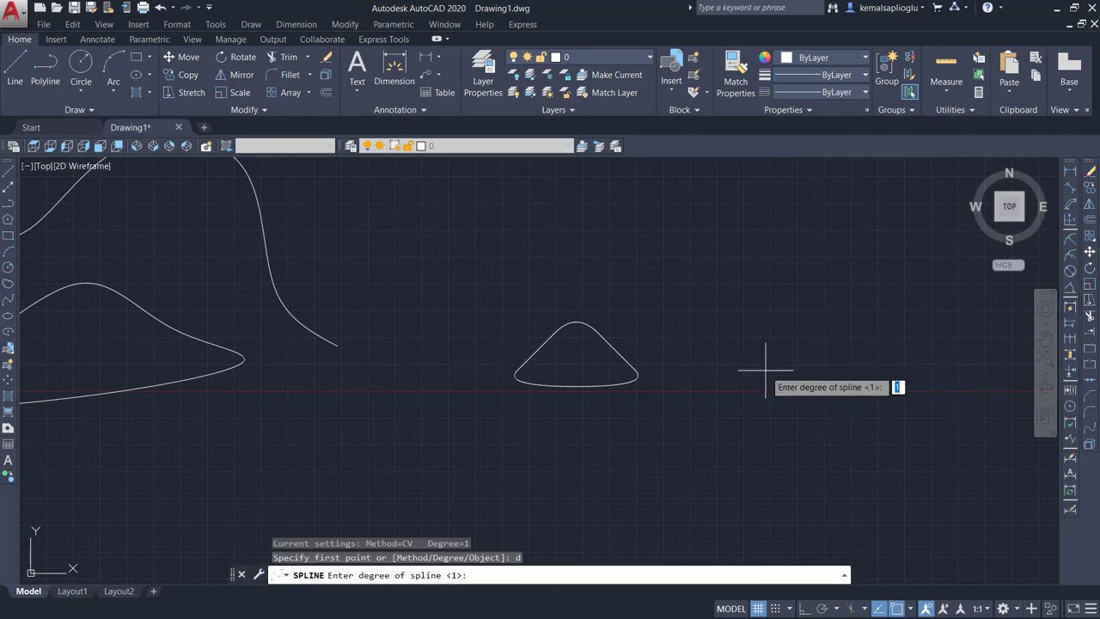
{"action": "key", "text": "Return"}
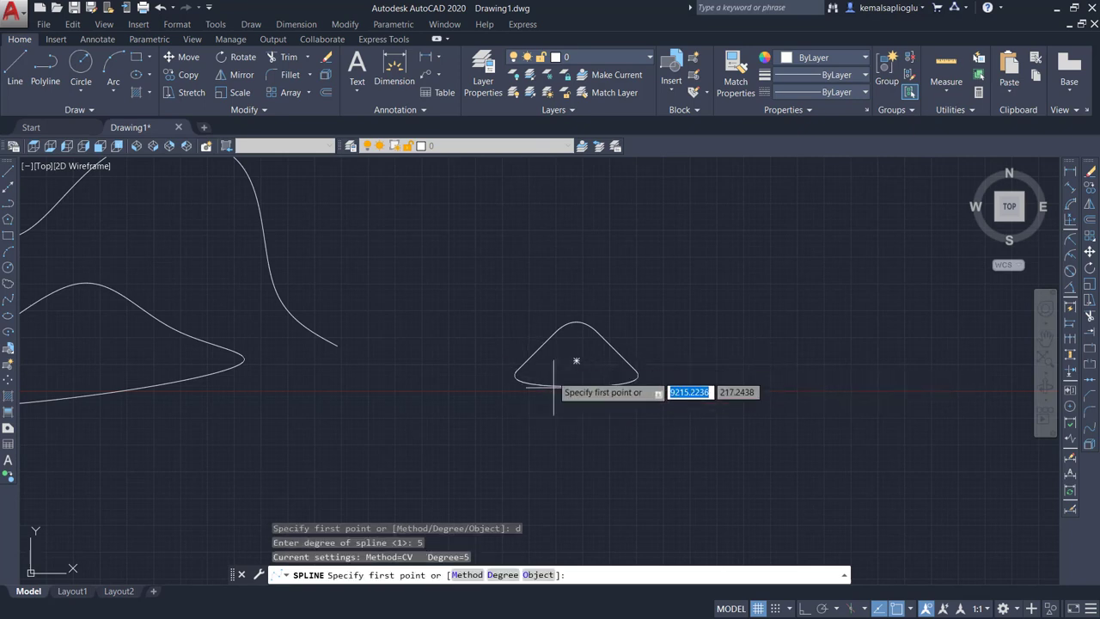
{"action": "left_click", "coordinate": [712, 387]}
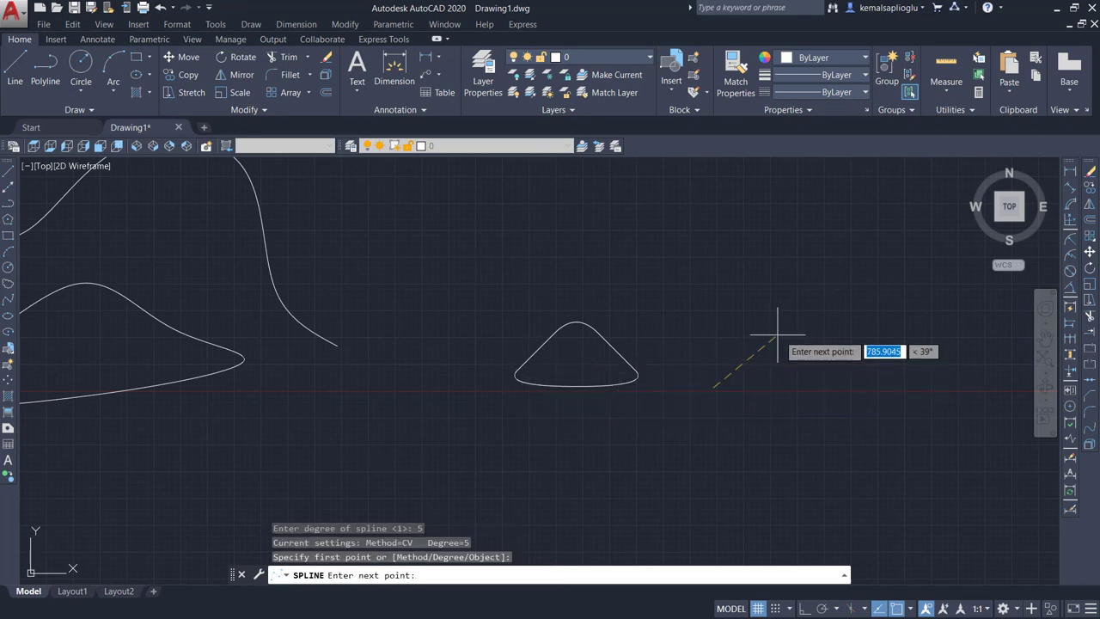
{"action": "type", "text": "300"}
{"action": "key", "text": "Tab"}
{"action": "type", "text": ",300"}
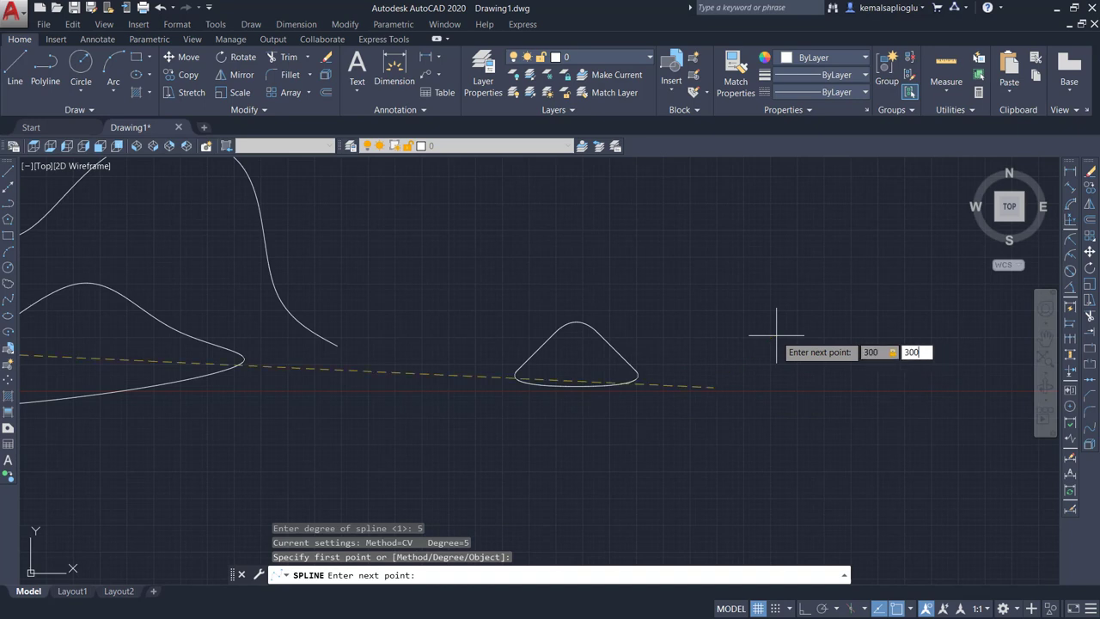
{"action": "key", "text": "Return"}
{"action": "type", "text": "400"}
{"action": "key", "text": "Tab"}
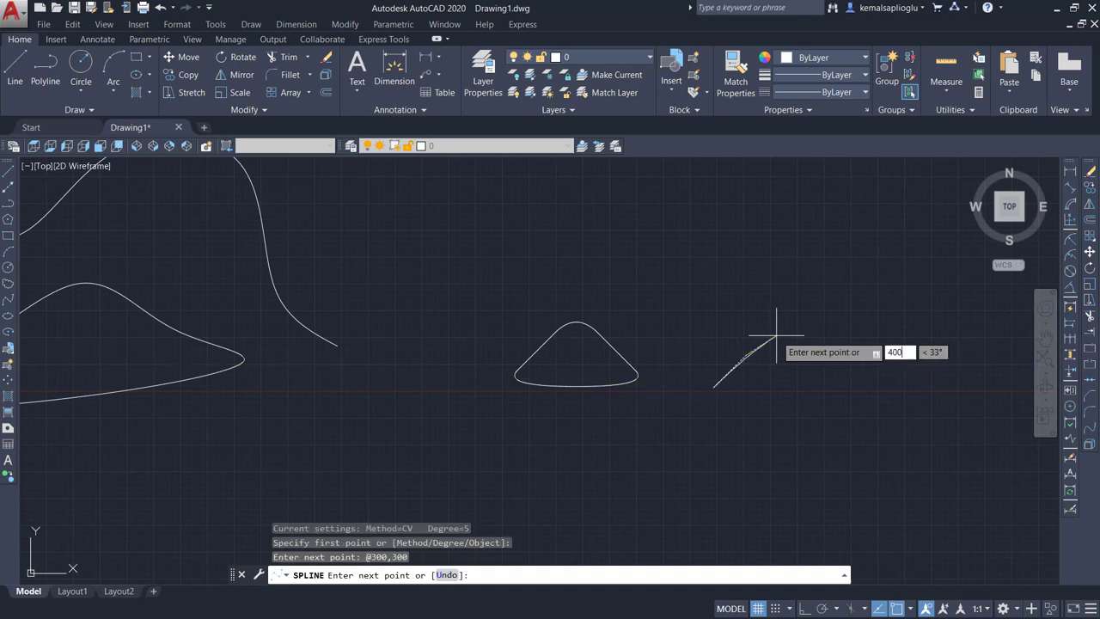
{"action": "type", "text": "400"}
{"action": "key", "text": "Return"}
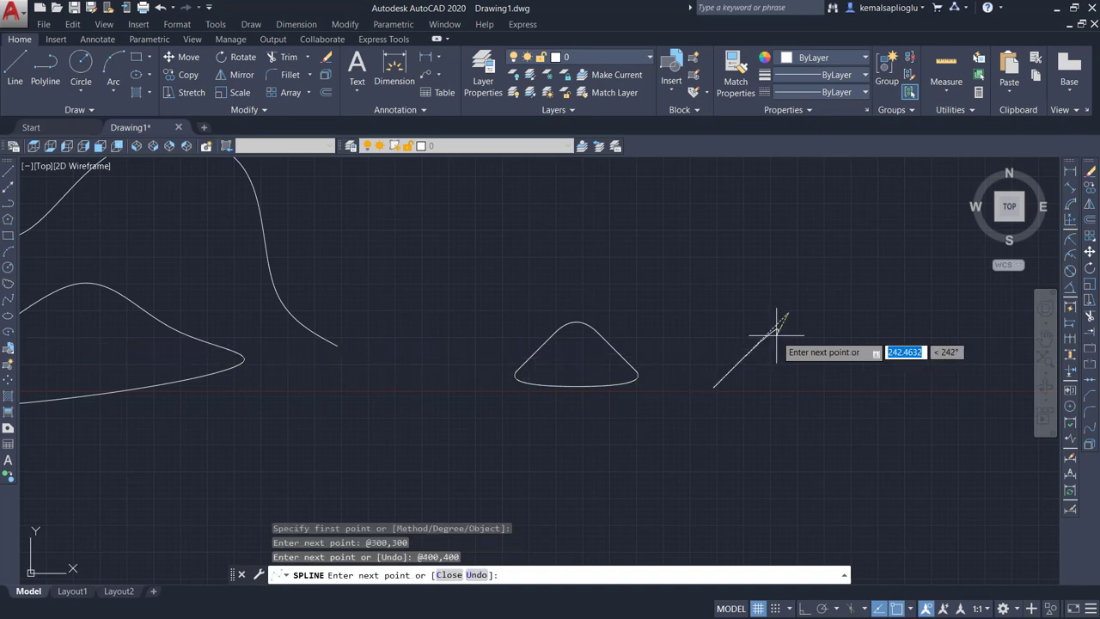
{"action": "type", "text": "400"}
{"action": "key", "text": "Tab"}
{"action": "type", "text": "-400"}
{"action": "key", "text": "Return"}
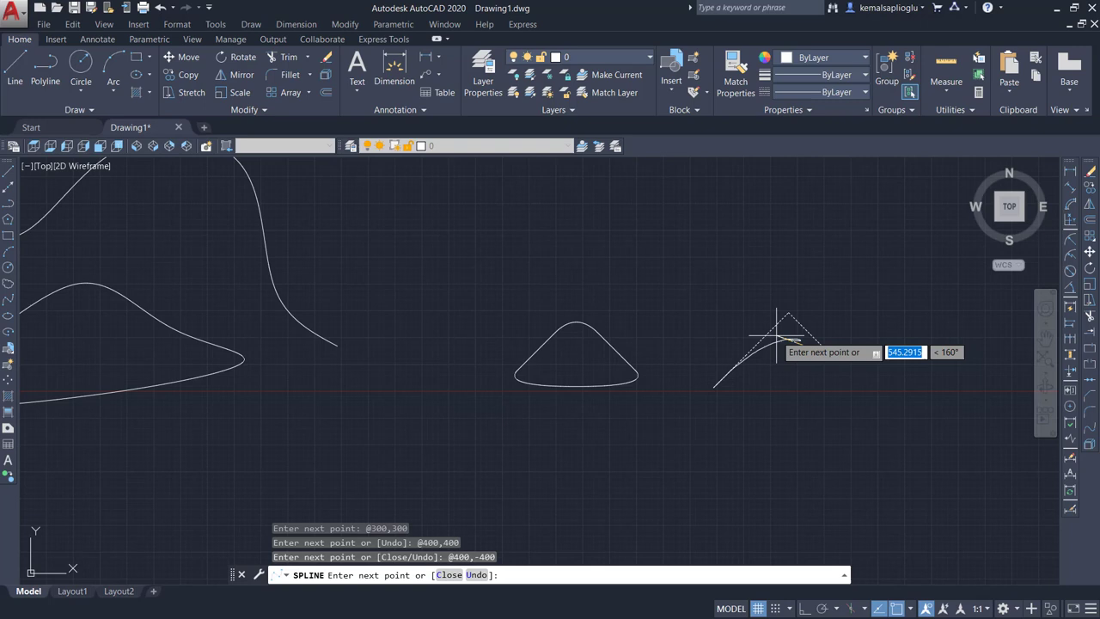
{"action": "type", "text": "300"}
{"action": "key", "text": "Tab"}
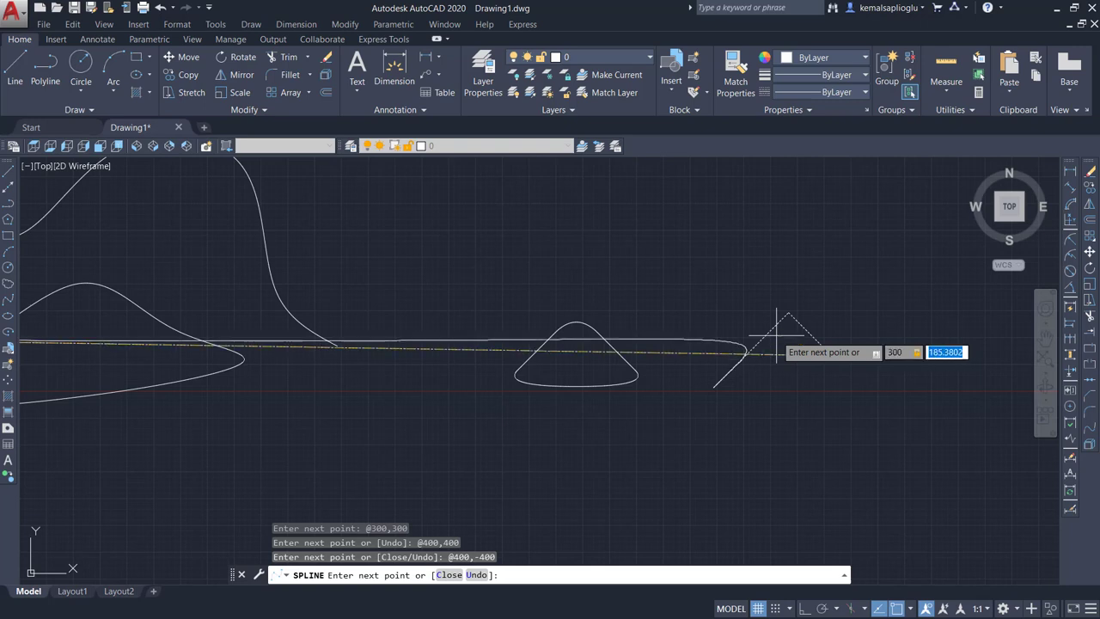
{"action": "type", "text": "-300"}
{"action": "key", "text": "Return"}
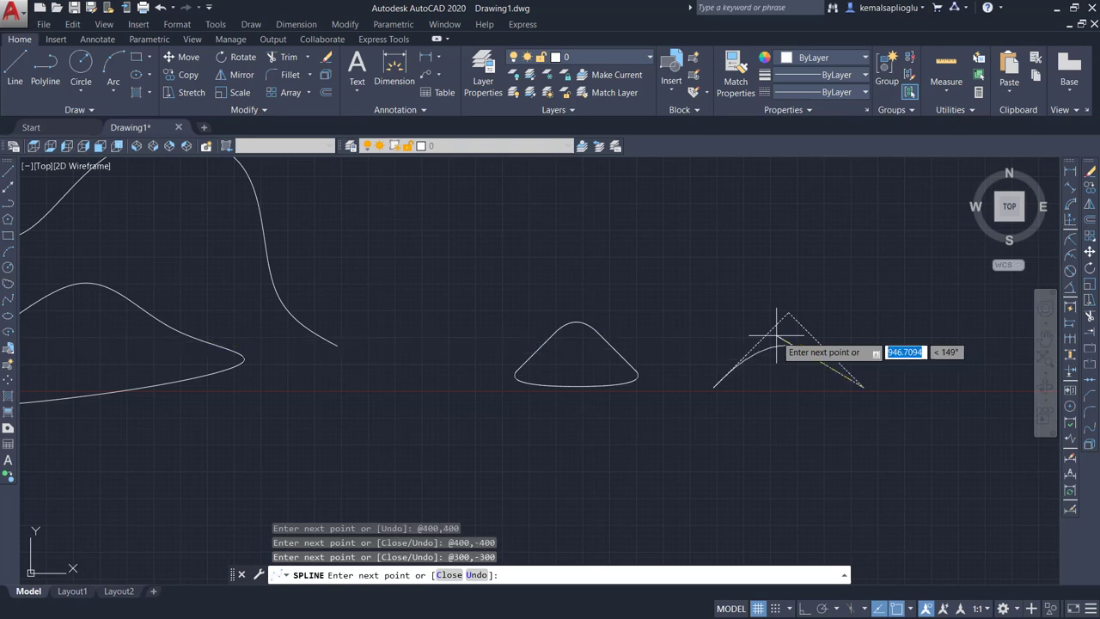
{"action": "type", "text": "c"}
{"action": "key", "text": "Return"}
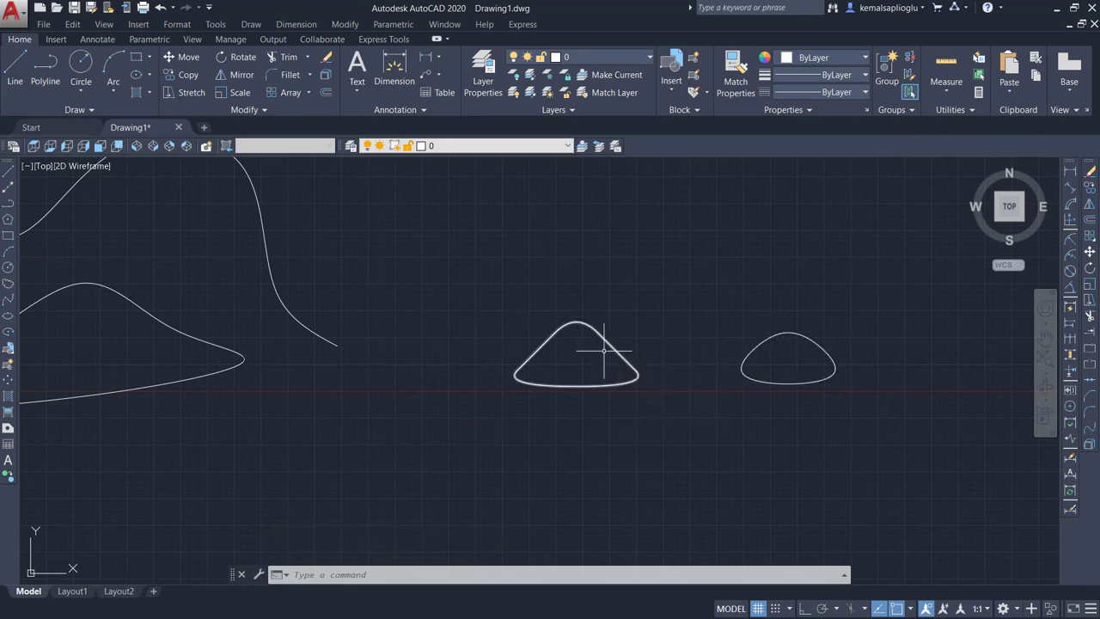
{"action": "left_click", "coordinate": [8, 301]}
{"action": "type", "text": "d"}
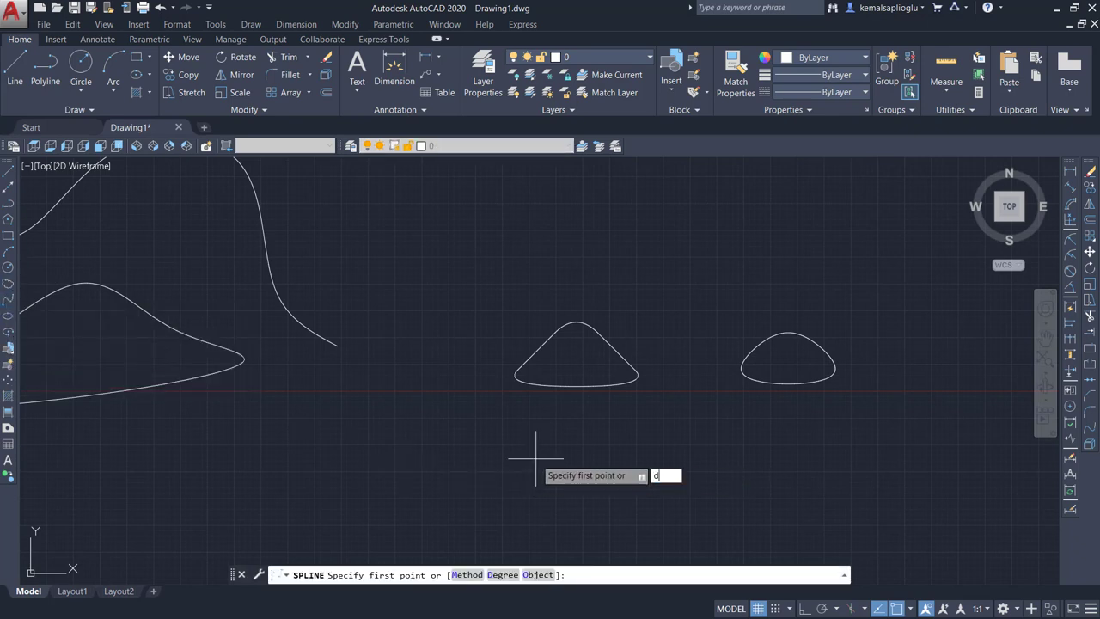
{"action": "key", "text": "Return"}
{"action": "type", "text": "10"}
{"action": "key", "text": "Return"}
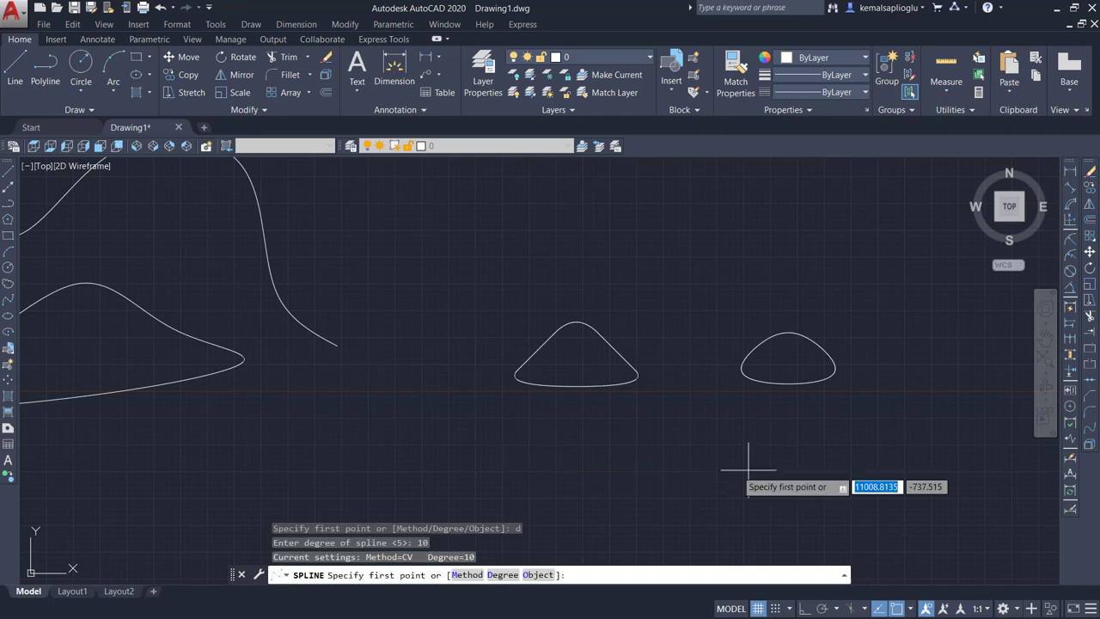
{"action": "middle_click_drag", "start_coordinate": [761, 459], "coordinate": [543, 463]}
{"action": "scroll", "coordinate": [516, 471], "scroll_direction": "up", "scroll_amount": 2}
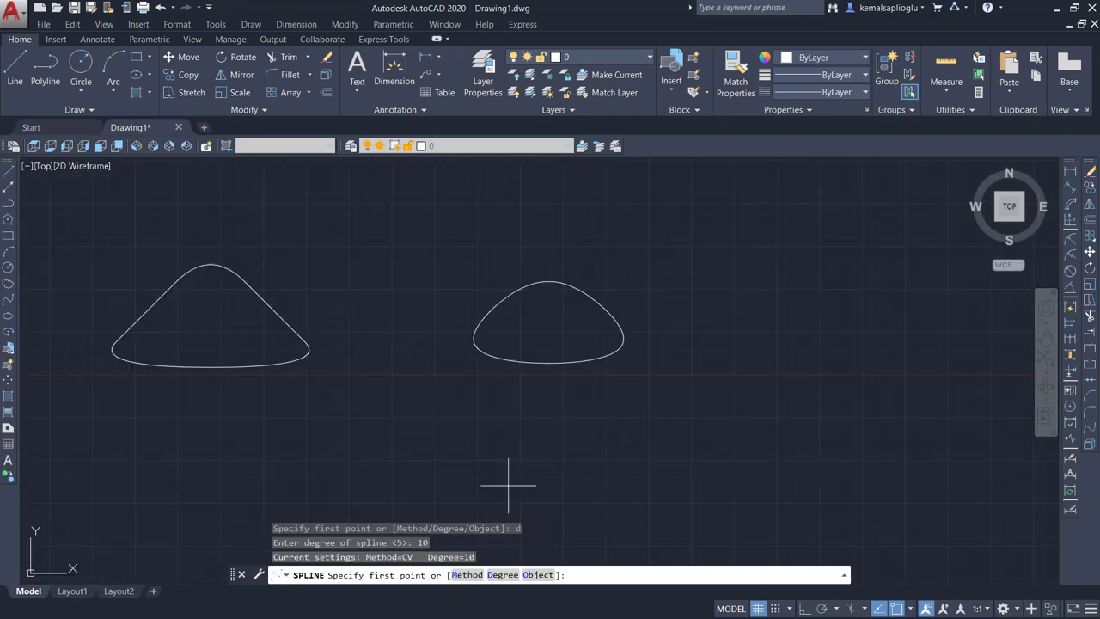
{"action": "left_click", "coordinate": [703, 368]}
{"action": "type", "text": "300"}
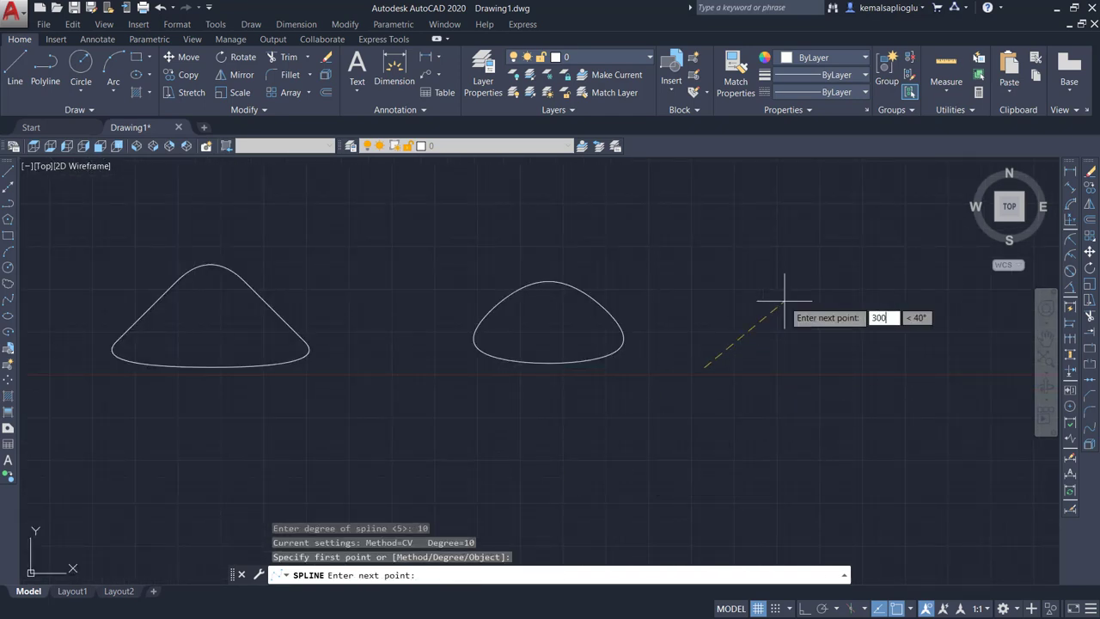
{"action": "type", "text": ",300"}
{"action": "key", "text": "Return"}
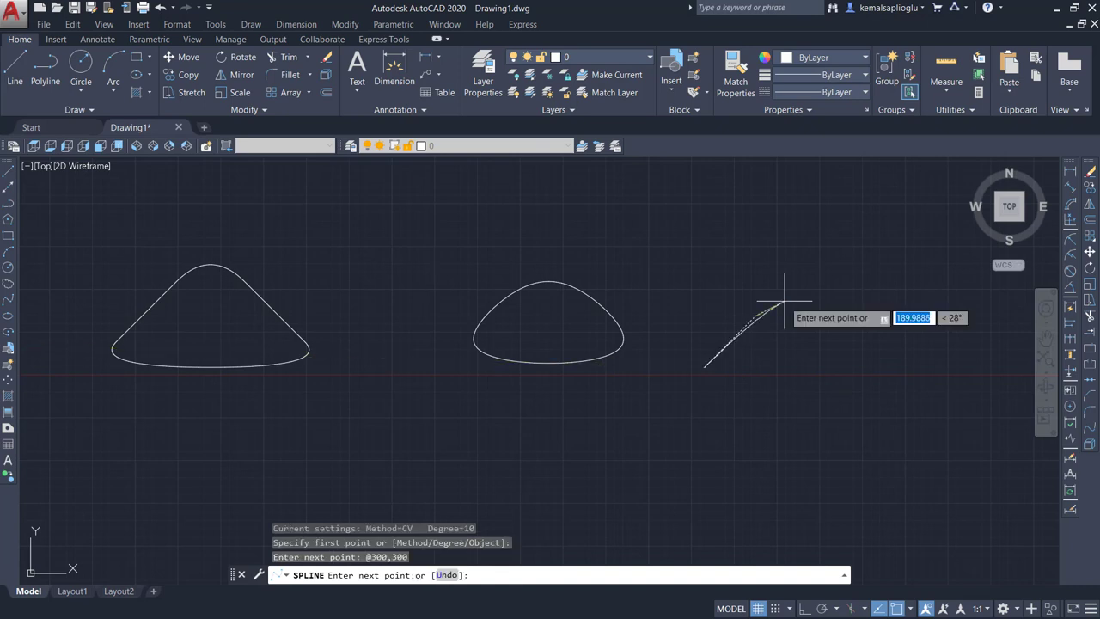
{"action": "type", "text": "400"}
{"action": "key", "text": "Tab"}
{"action": "type", "text": "4"}
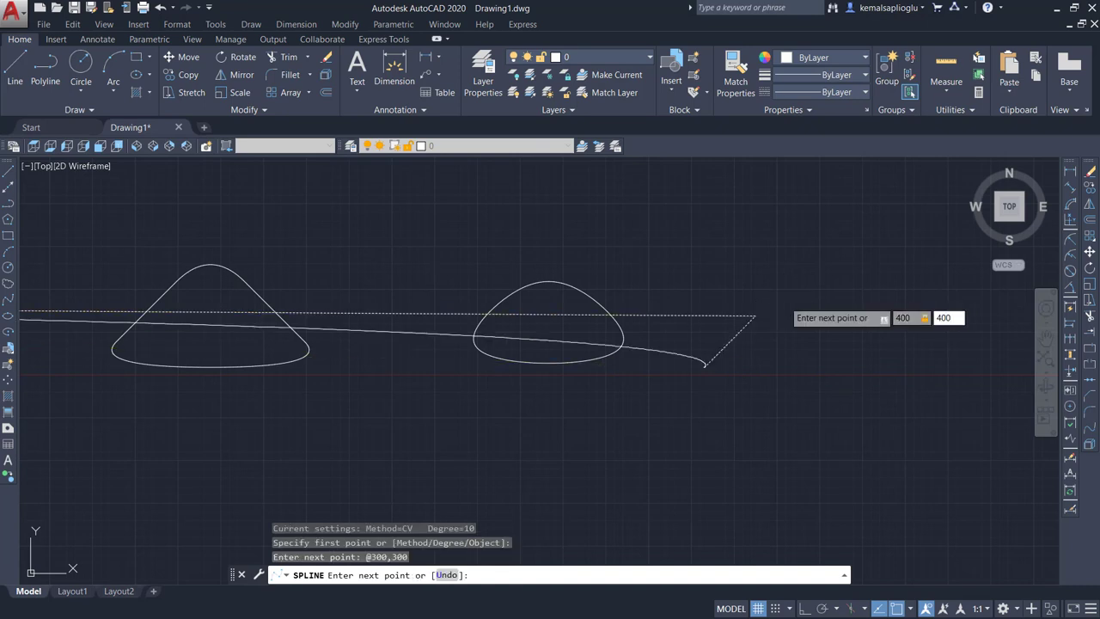
{"action": "type", "text": "00"}
{"action": "key", "text": "Return"}
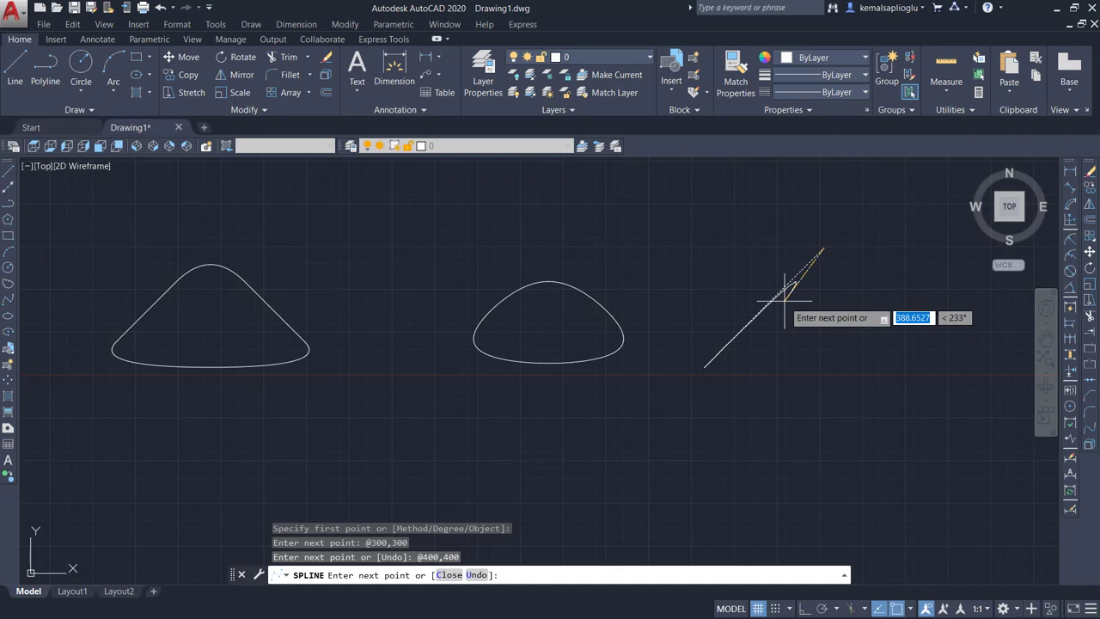
{"action": "type", "text": "400"}
{"action": "key", "text": "Tab"}
{"action": "type", "text": "-"}
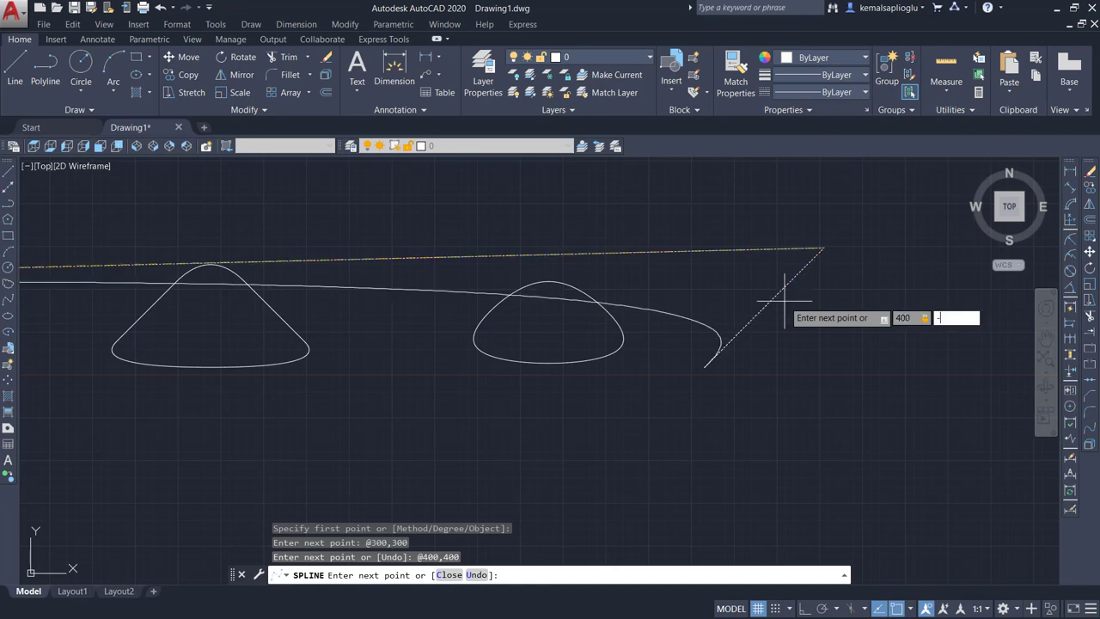
{"action": "type", "text": "400"}
{"action": "key", "text": "Return"}
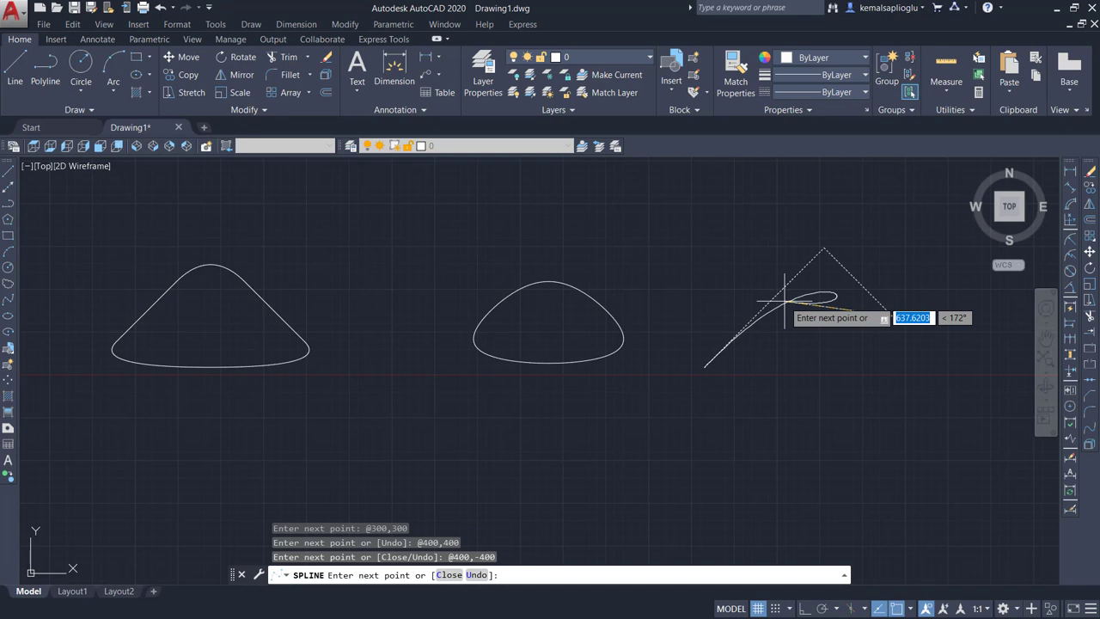
{"action": "type", "text": "300"}
{"action": "key", "text": "Tab"}
{"action": "type", "text": "-300"}
{"action": "key", "text": "Return"}
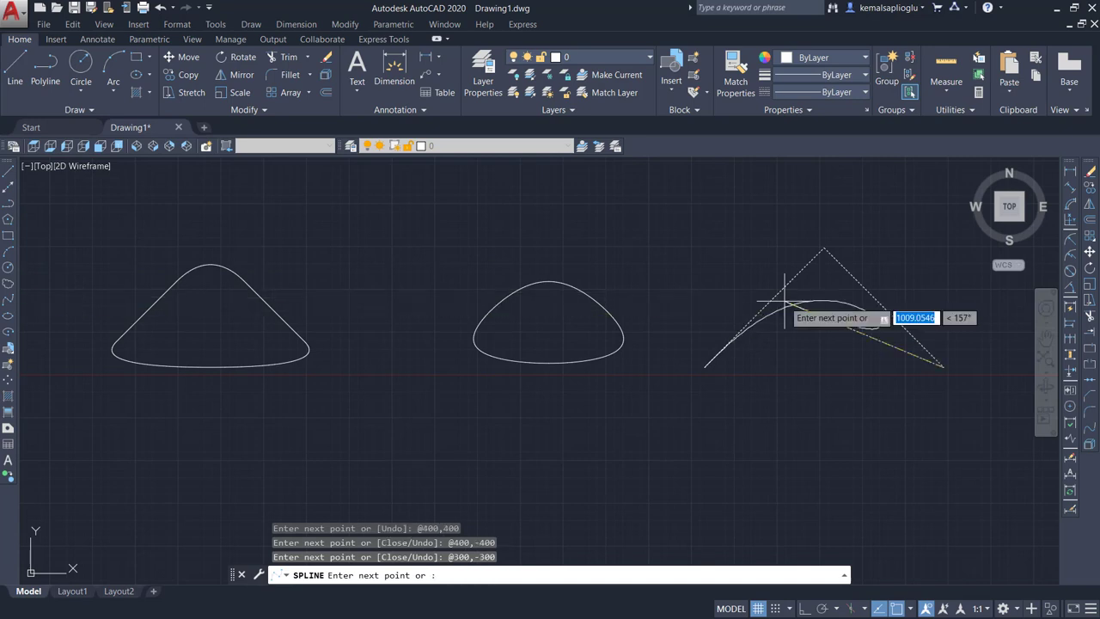
{"action": "type", "text": "c"}
{"action": "key", "text": "Return"}
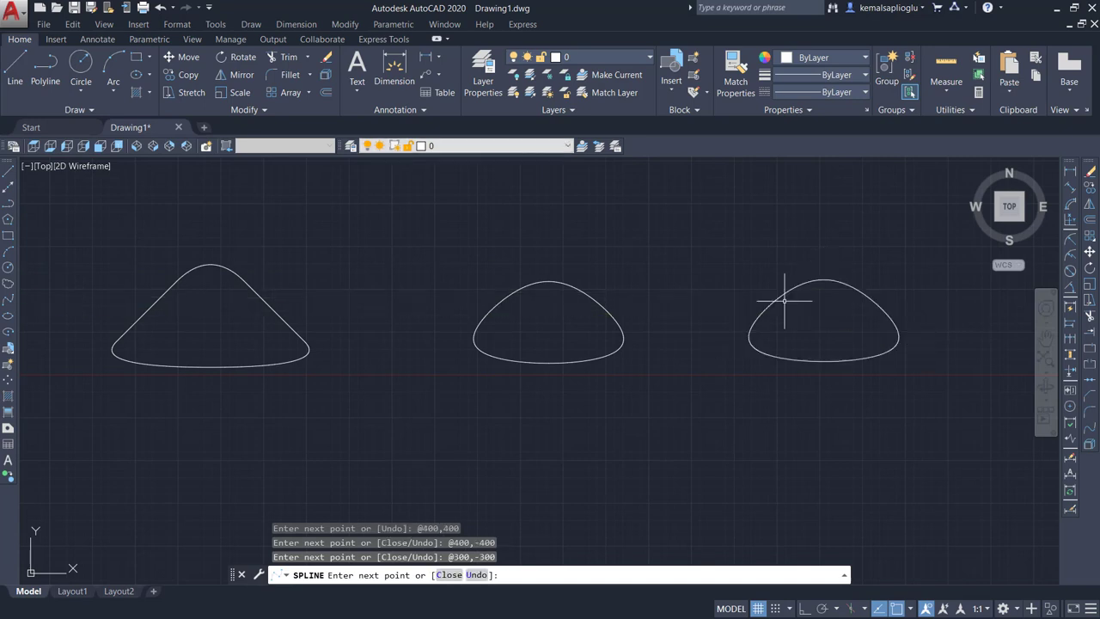
{"action": "scroll", "coordinate": [707, 305], "scroll_direction": "down", "scroll_amount": 4}
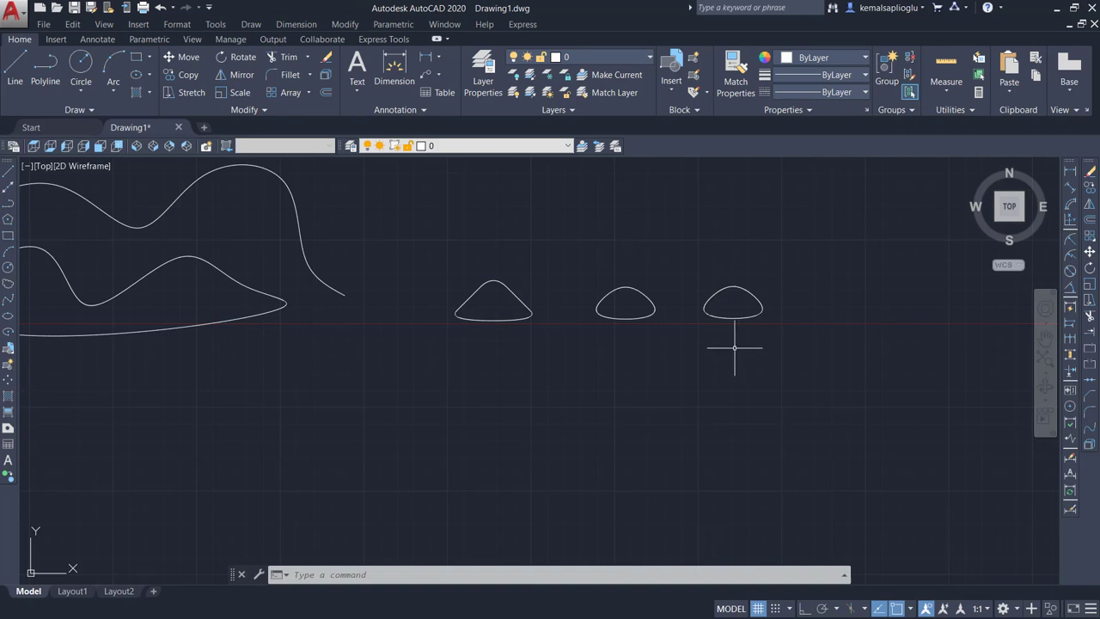
{"action": "left_click", "coordinate": [6, 303]}
{"action": "left_click", "coordinate": [446, 504]}
{"action": "left_click", "coordinate": [560, 424]}
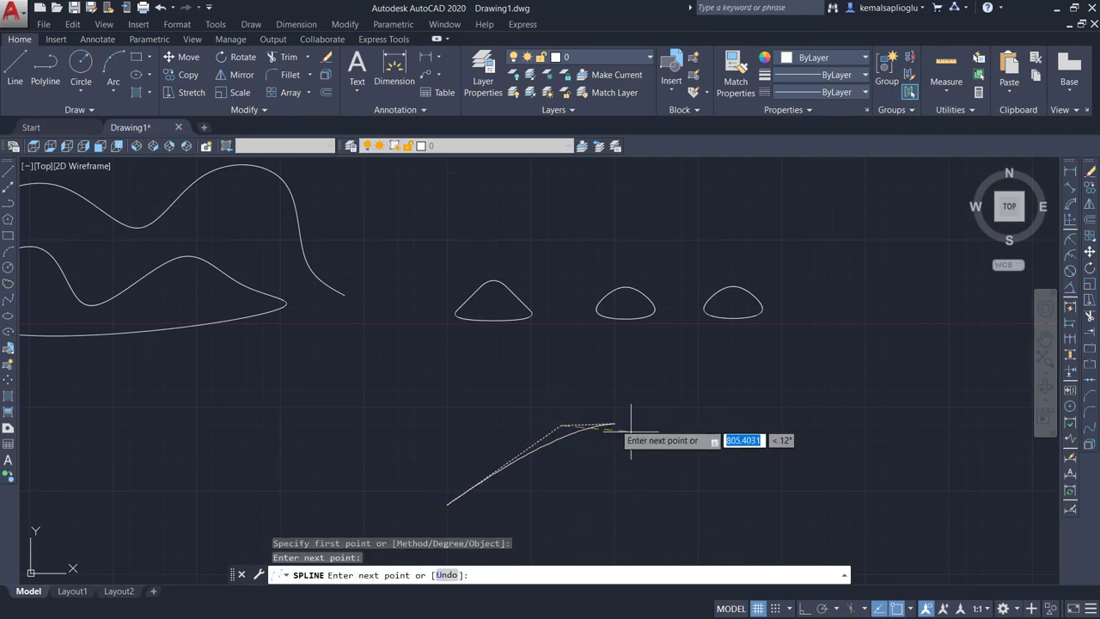
{"action": "left_click", "coordinate": [739, 450]}
{"action": "left_click", "coordinate": [808, 391]}
{"action": "left_click", "coordinate": [819, 250]}
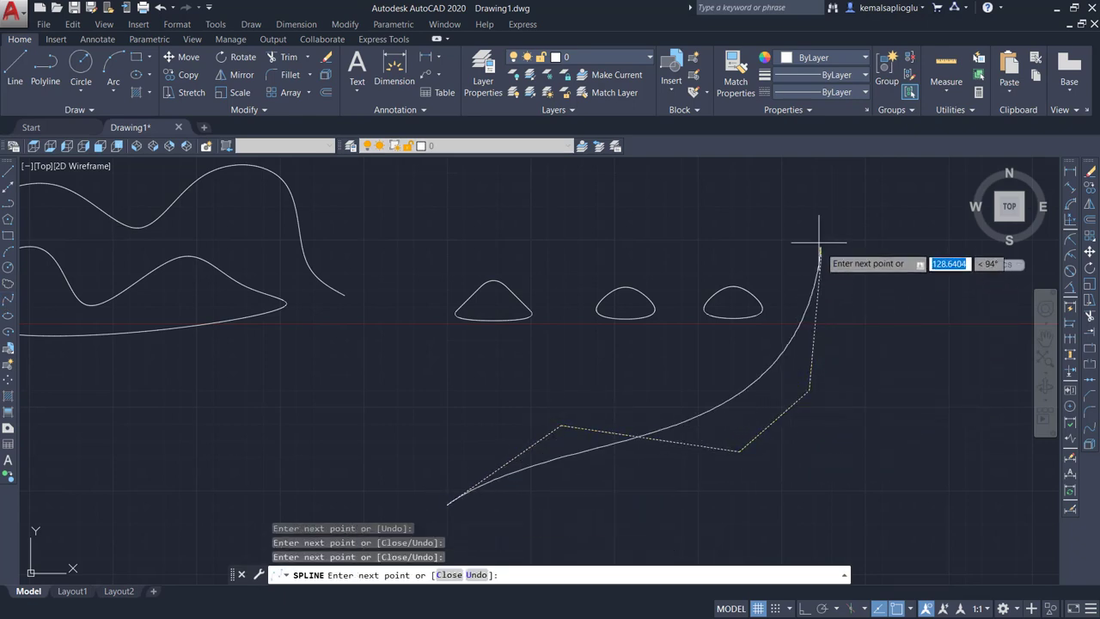
{"action": "left_click", "coordinate": [728, 202]}
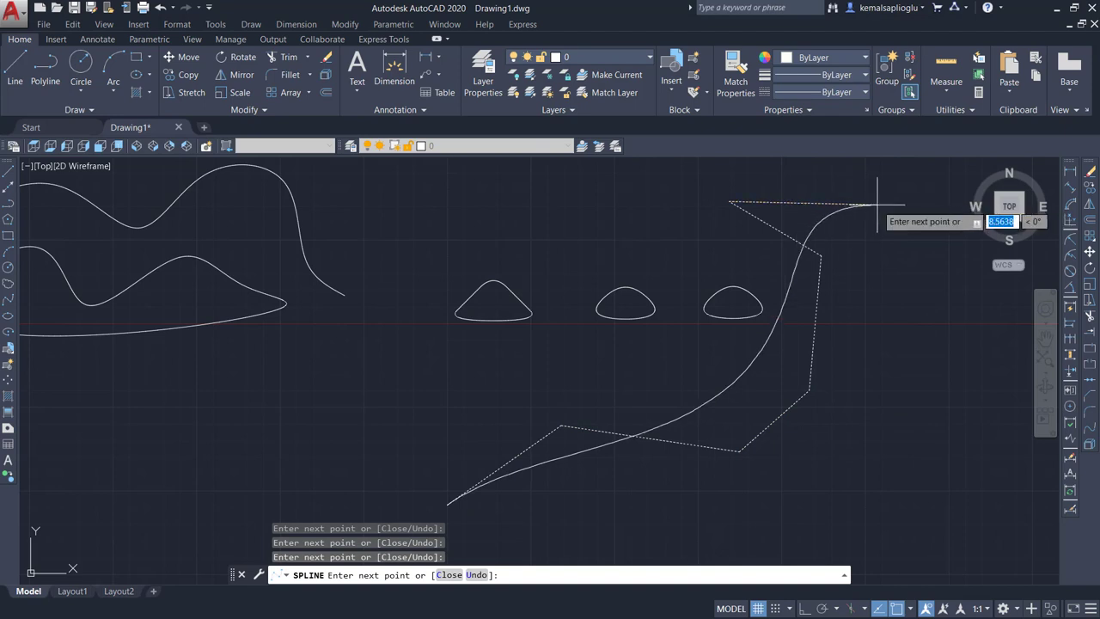
{"action": "right_click", "coordinate": [881, 219]}
{"action": "left_click", "coordinate": [912, 227]}
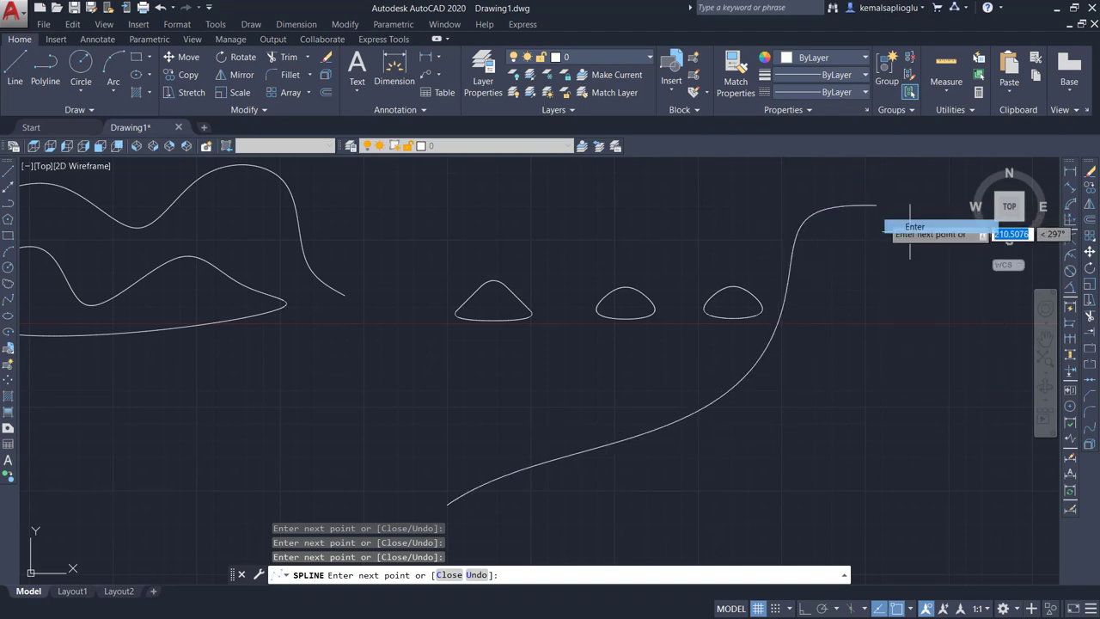
{"action": "scroll", "coordinate": [776, 369], "scroll_direction": "down", "scroll_amount": 2}
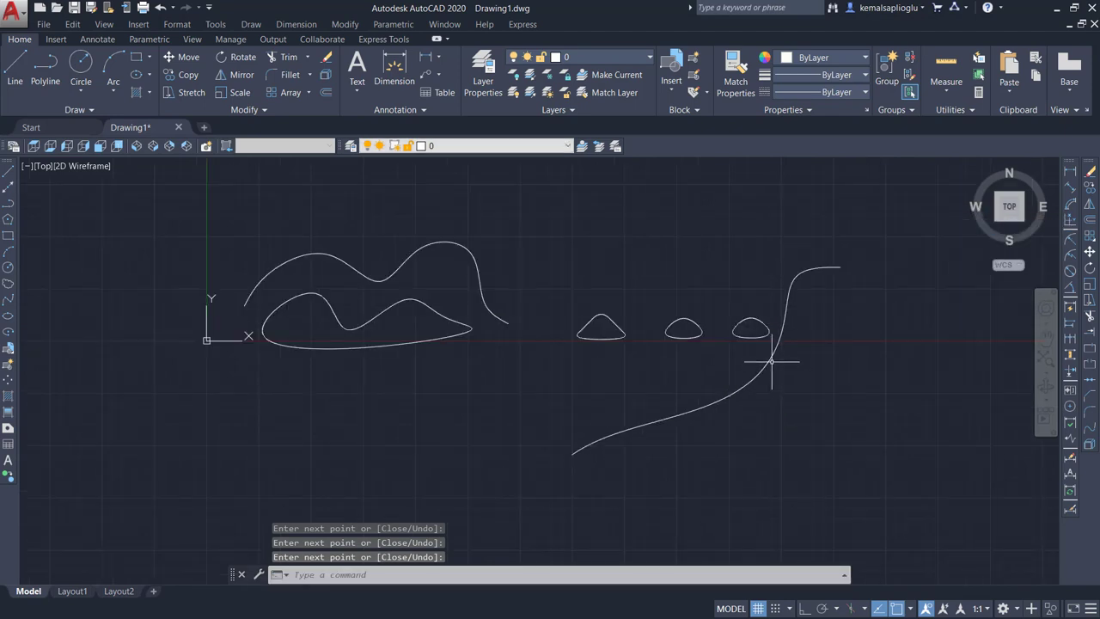
{"action": "left_click", "coordinate": [773, 360]}
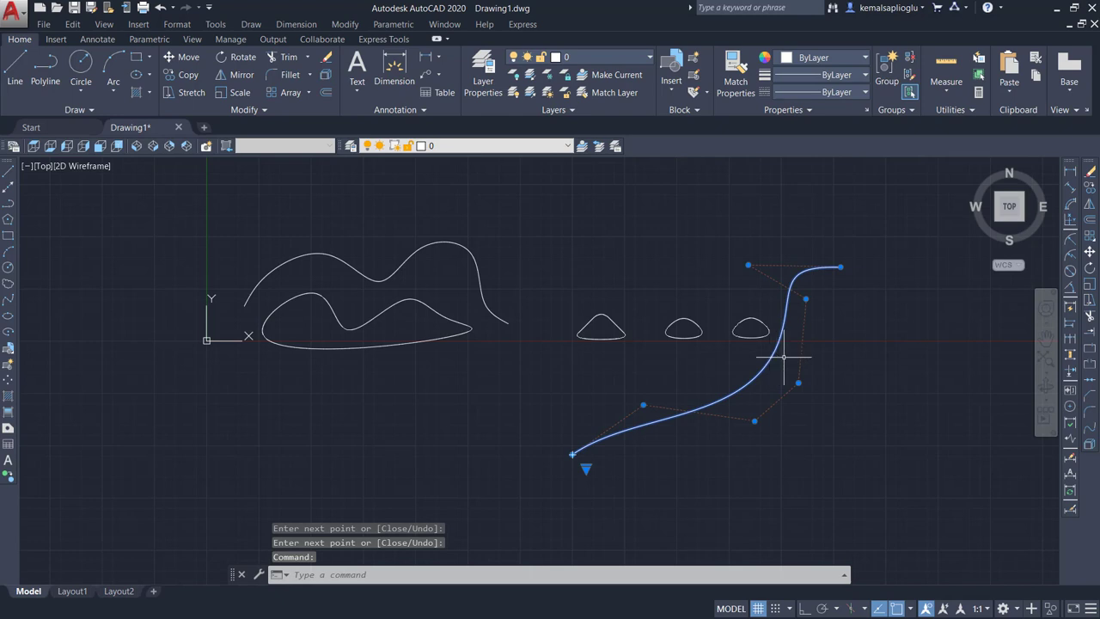
{"action": "key", "text": "Delete"}
Window-select every spline curve and dome and delete them
{"action": "left_click", "coordinate": [232, 193]}
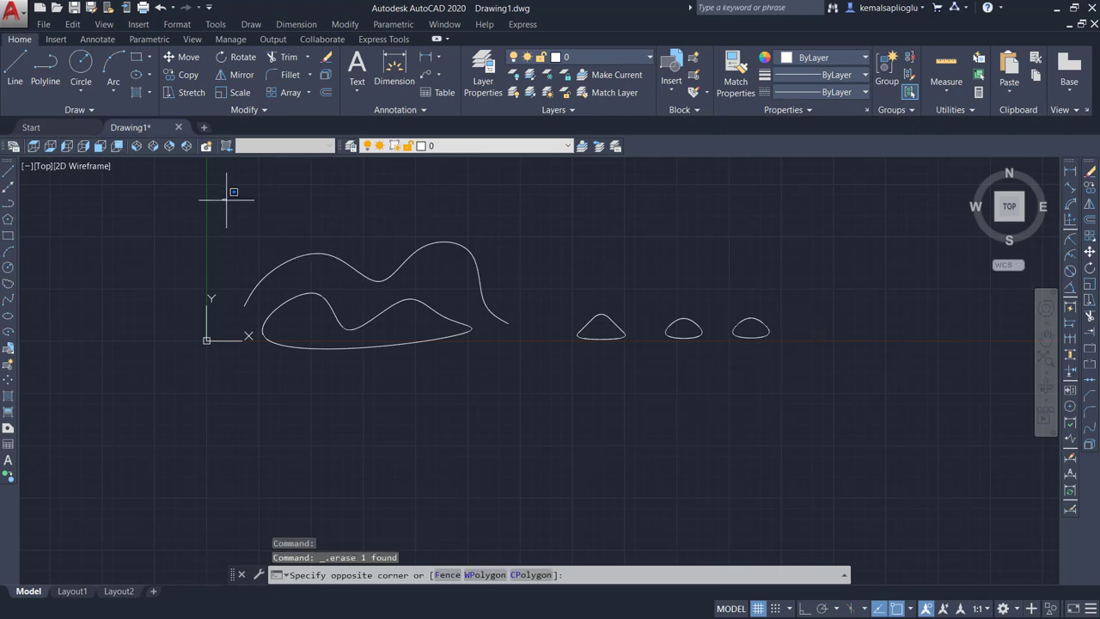
{"action": "left_click", "coordinate": [837, 418]}
{"action": "key", "text": "Delete"}
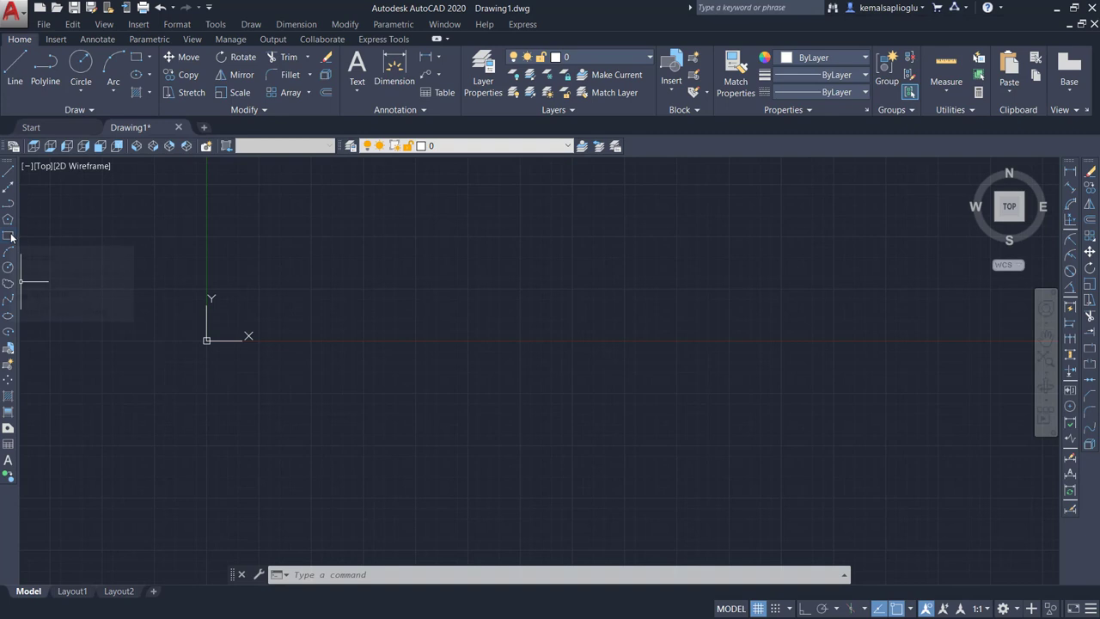
Draw the first horizontal line with the Line tool
{"action": "left_click", "coordinate": [10, 173]}
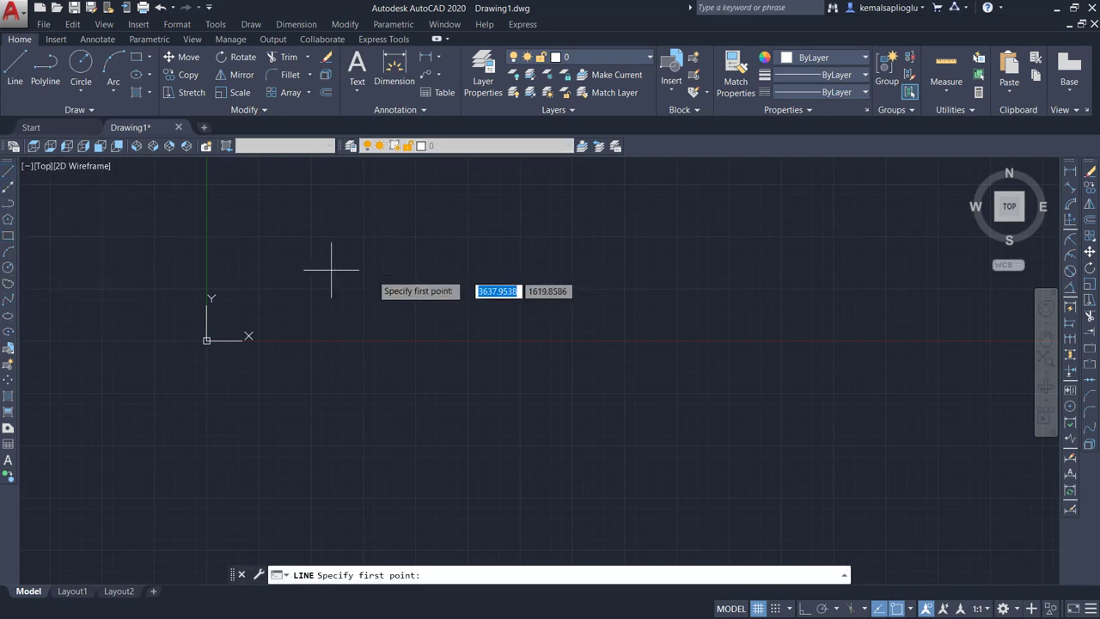
{"action": "left_click", "coordinate": [285, 265]}
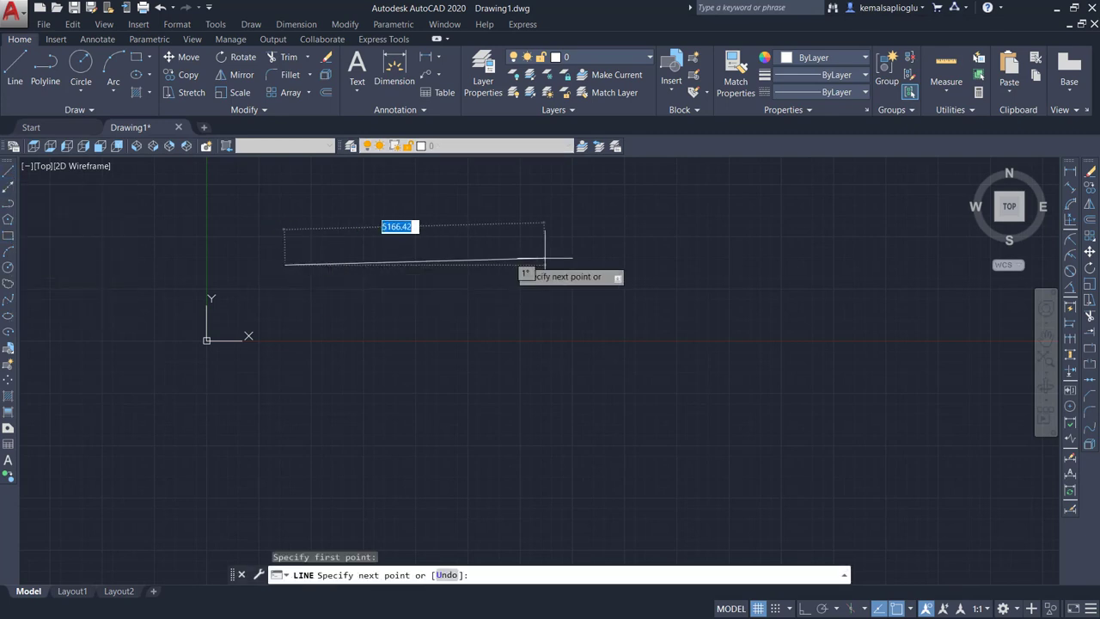
{"action": "left_click", "coordinate": [668, 266]}
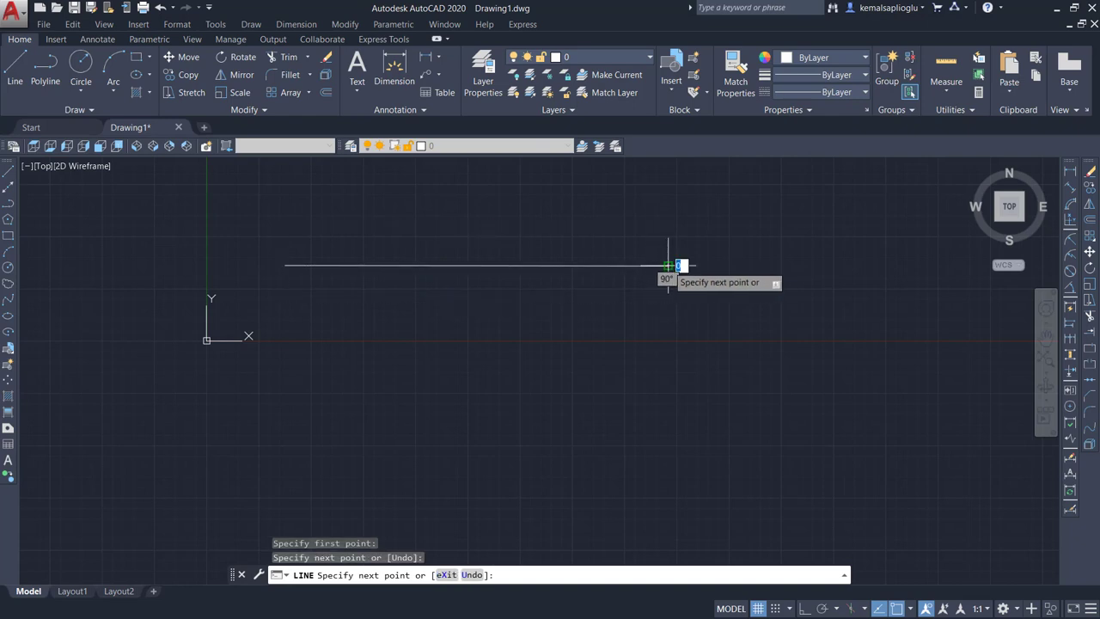
{"action": "key", "text": "Escape"}
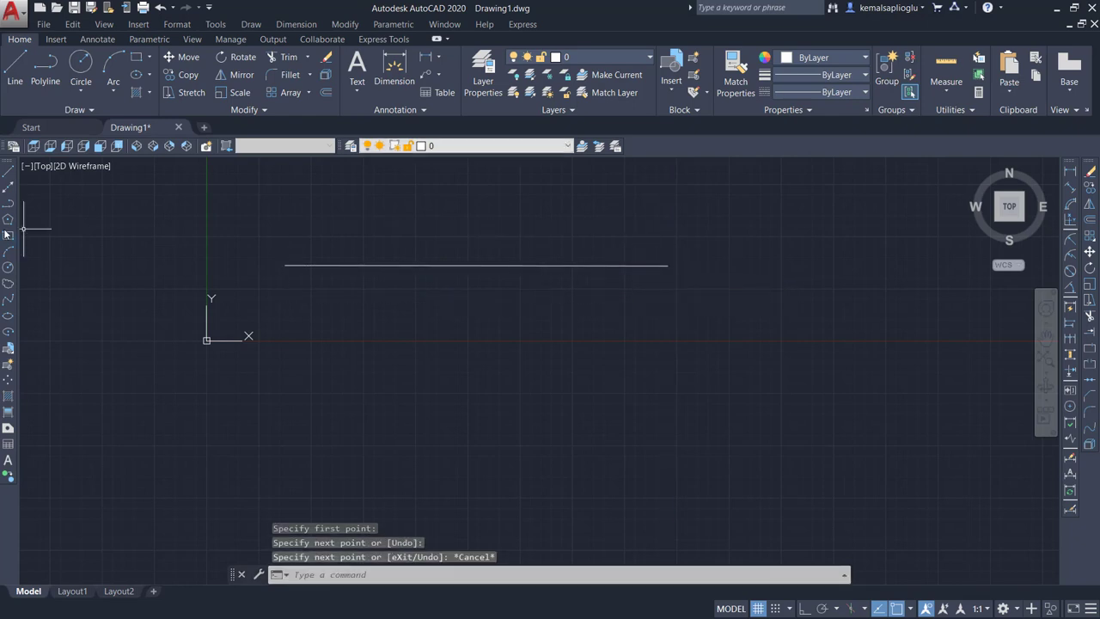
Draw an equal horizontal line directly below it and window-select both lines
{"action": "left_click", "coordinate": [9, 175]}
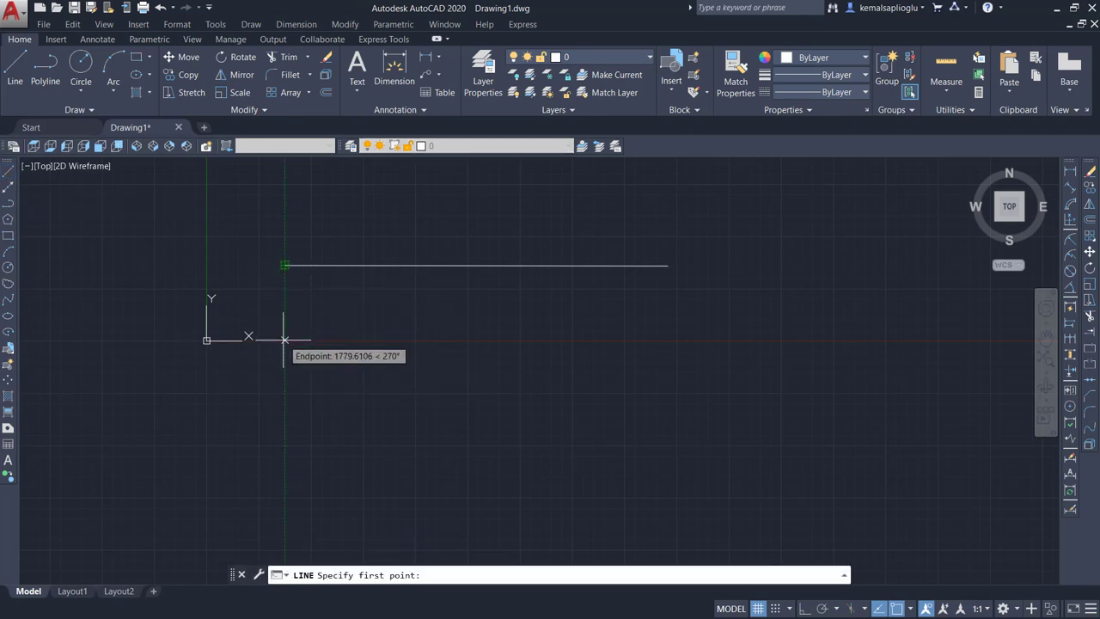
{"action": "left_click", "coordinate": [285, 340]}
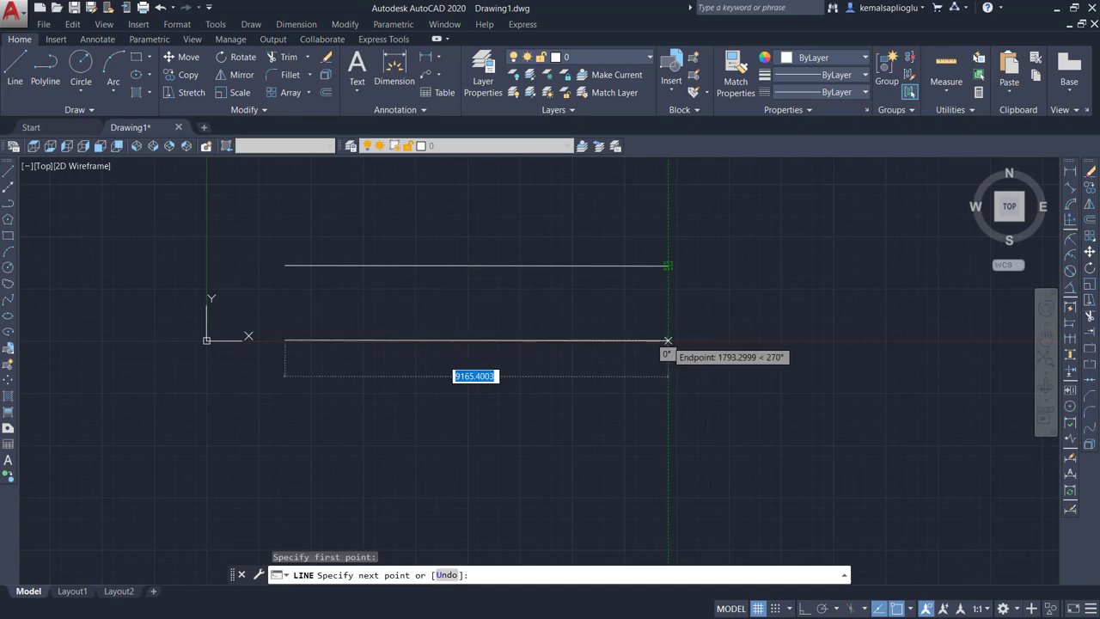
{"action": "left_click", "coordinate": [668, 340]}
{"action": "key", "text": "Escape"}
{"action": "scroll", "coordinate": [744, 375], "scroll_direction": "down", "scroll_amount": 2}
{"action": "middle_click_drag", "start_coordinate": [743, 374], "coordinate": [485, 376]}
{"action": "left_click", "coordinate": [182, 254]}
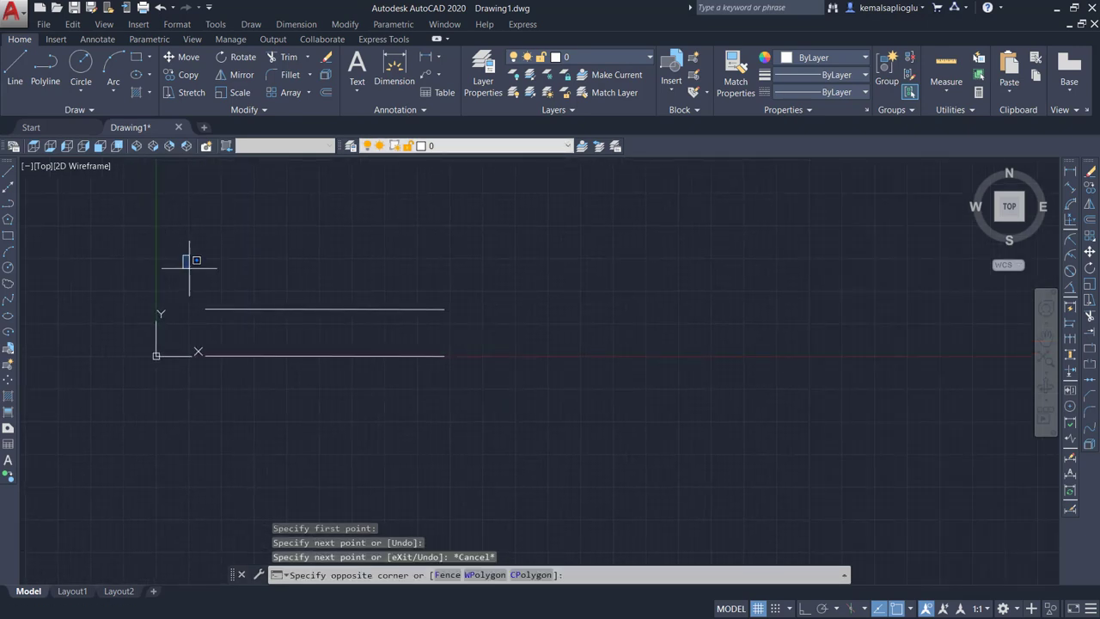
{"action": "left_click", "coordinate": [511, 434]}
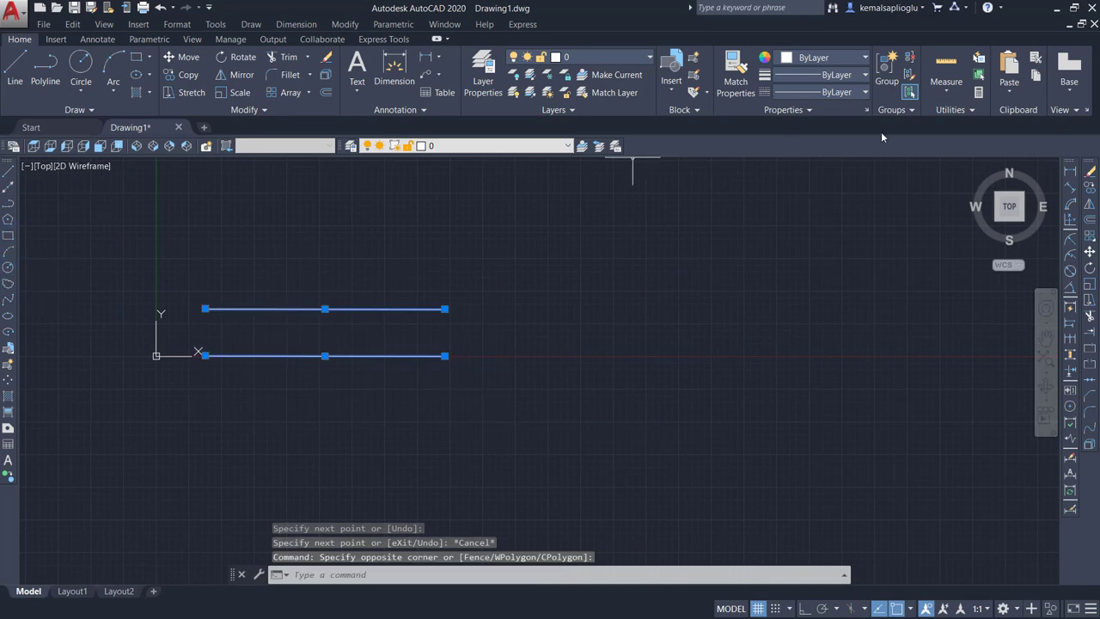
{"action": "key", "text": "Escape"}
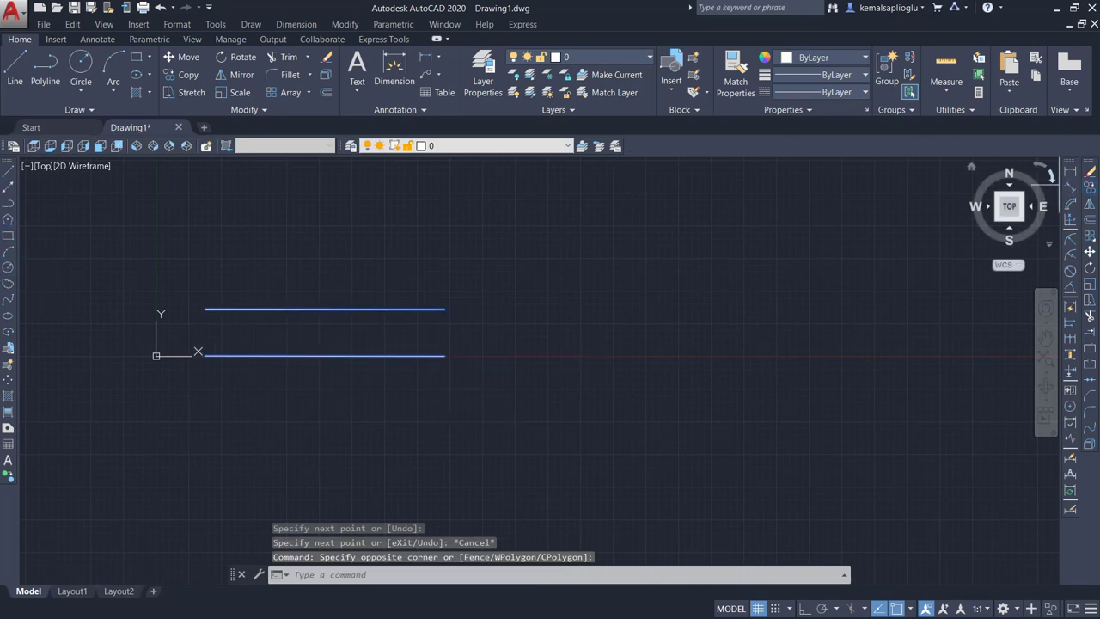
Copy the two parallel lines straight to the right with Ortho on, leaving a small gap
{"action": "left_click", "coordinate": [183, 75]}
{"action": "left_click", "coordinate": [410, 417]}
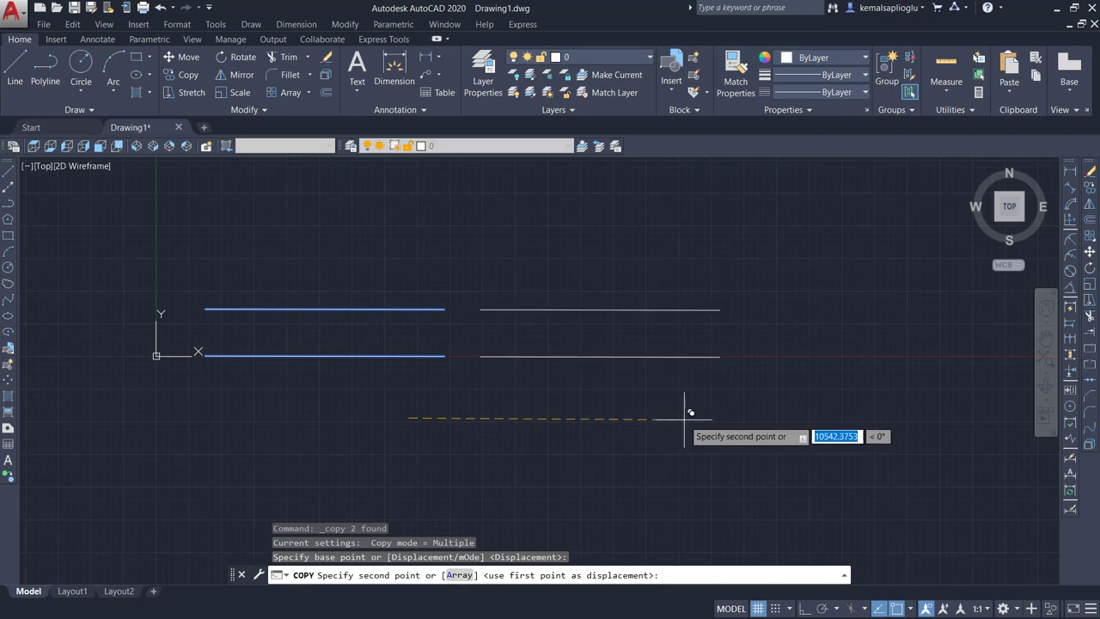
{"action": "key", "text": "F8"}
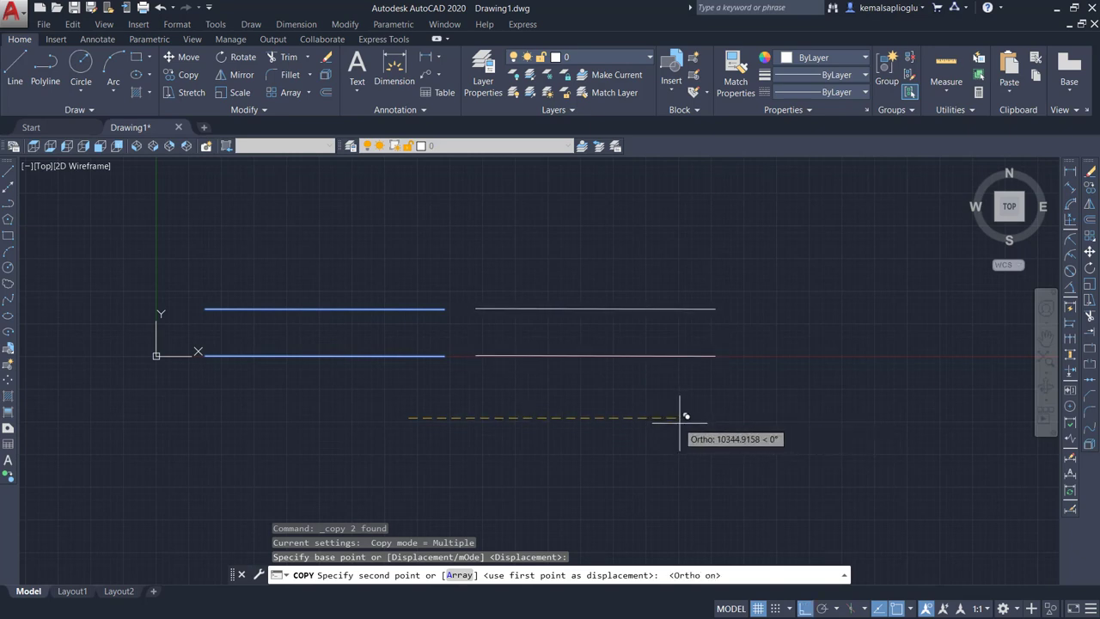
{"action": "key", "text": "Escape"}
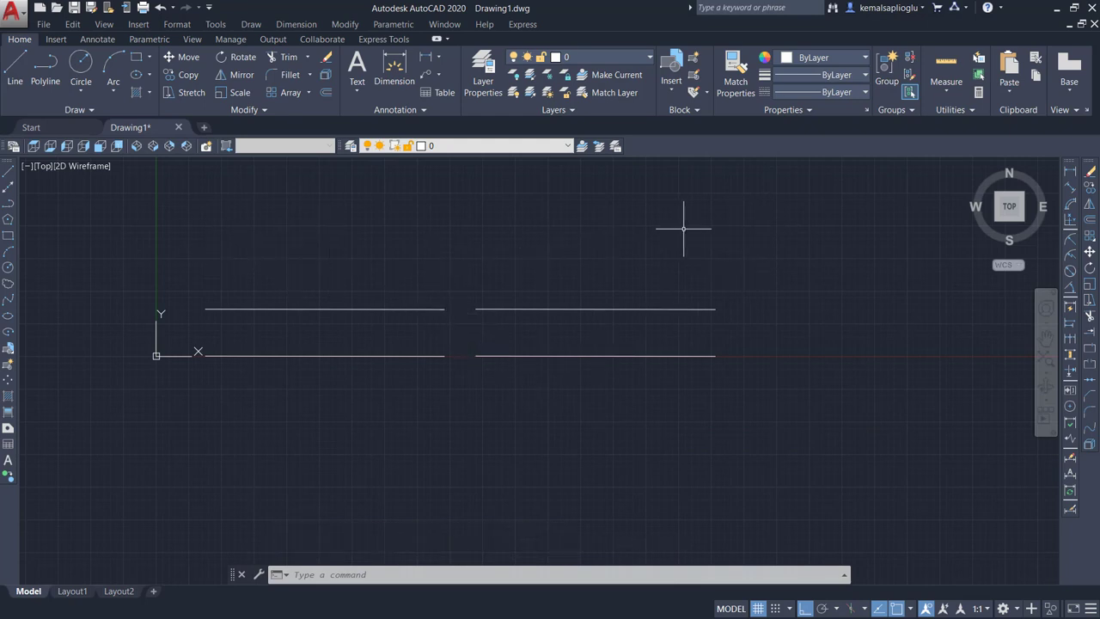
{"action": "left_click", "coordinate": [7, 301]}
Restart the spline and switch its creation method to Fit
{"action": "scroll", "coordinate": [456, 303], "scroll_direction": "up", "scroll_amount": 4}
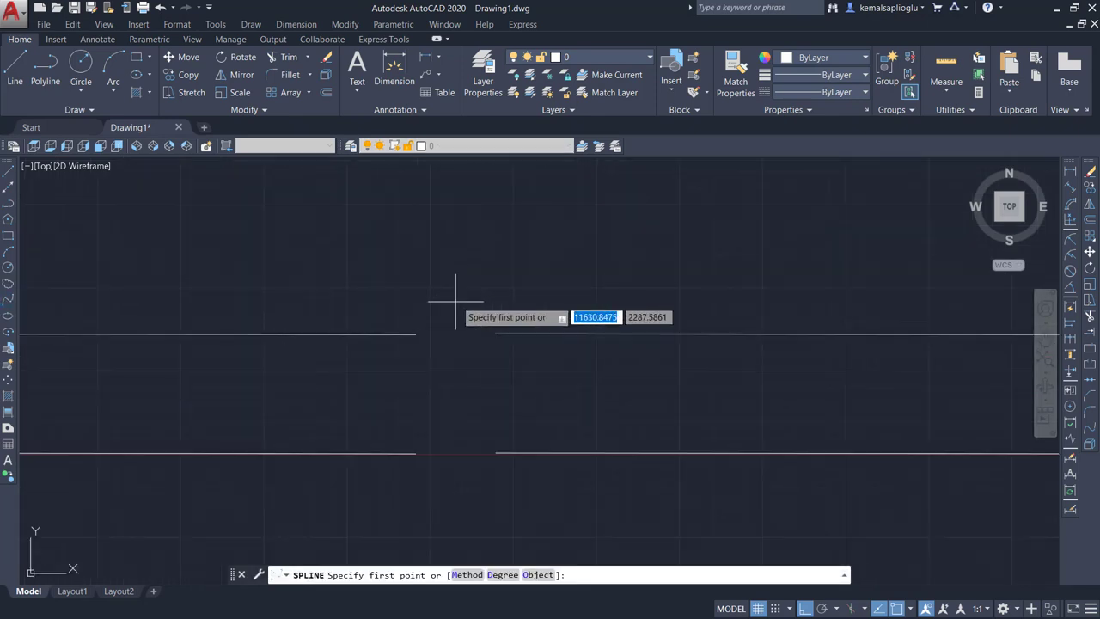
{"action": "left_click", "coordinate": [416, 334]}
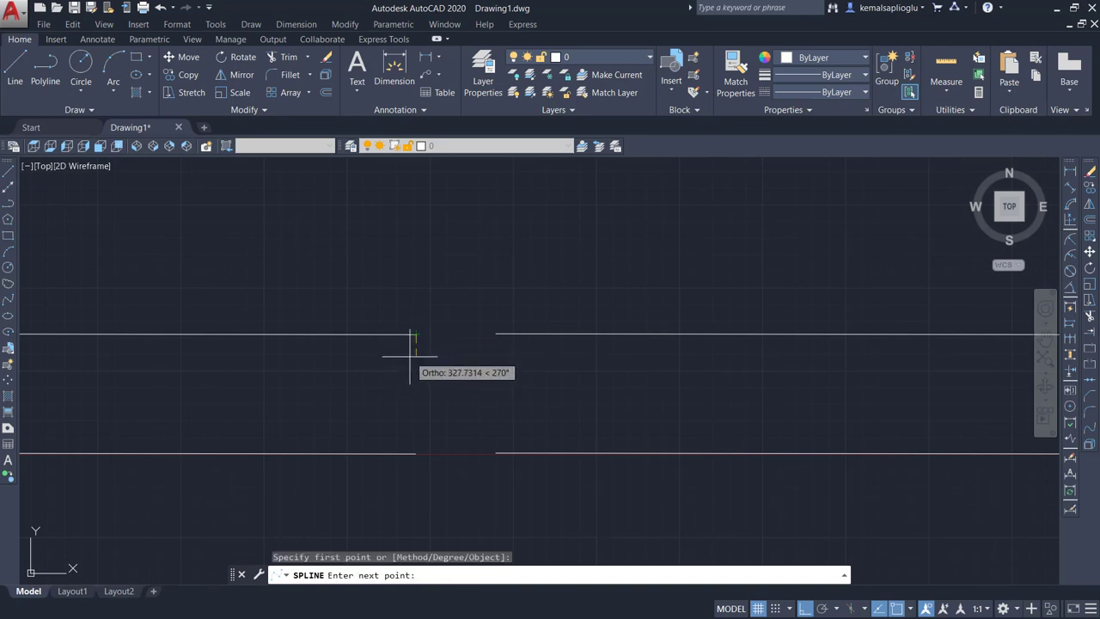
{"action": "key", "text": "Escape"}
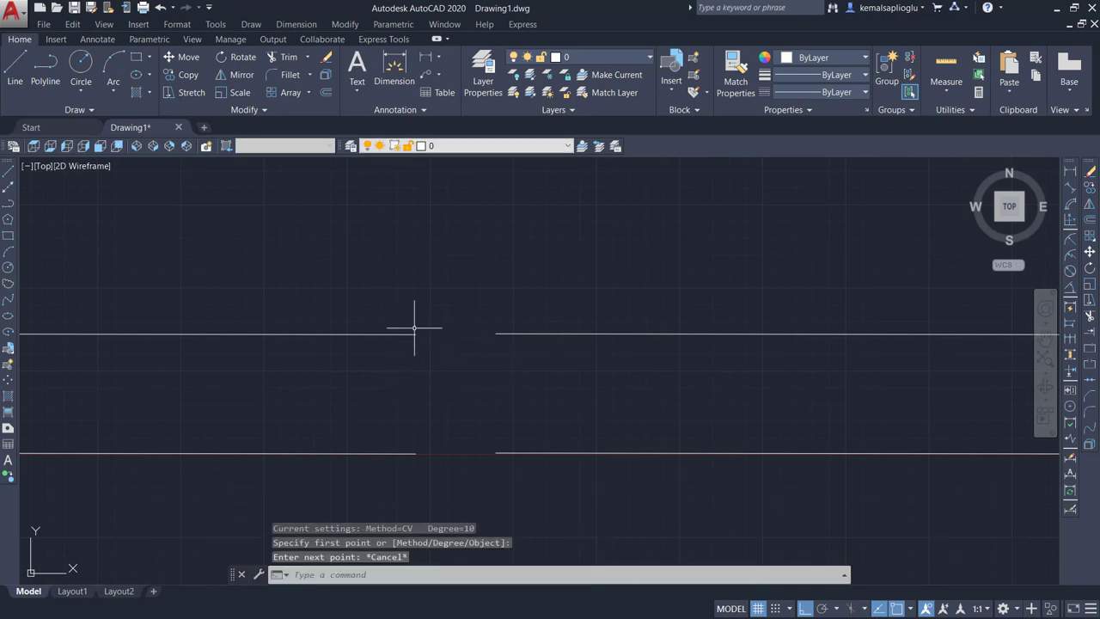
{"action": "left_click", "coordinate": [8, 303]}
{"action": "type", "text": "m"}
{"action": "key", "text": "Return"}
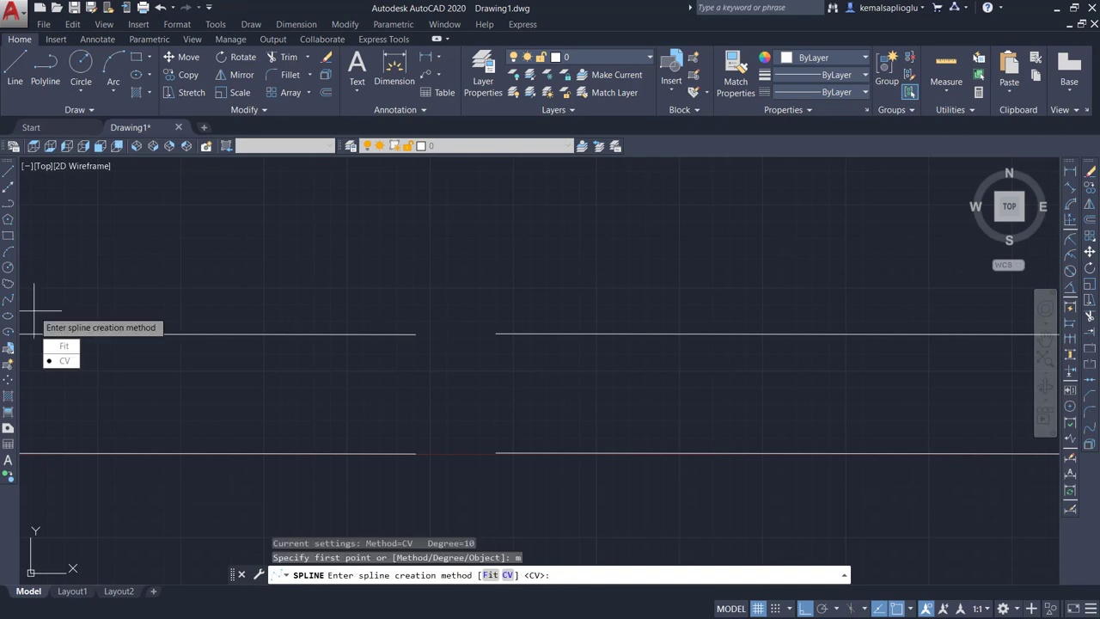
{"action": "type", "text": "F"}
{"action": "key", "text": "Return"}
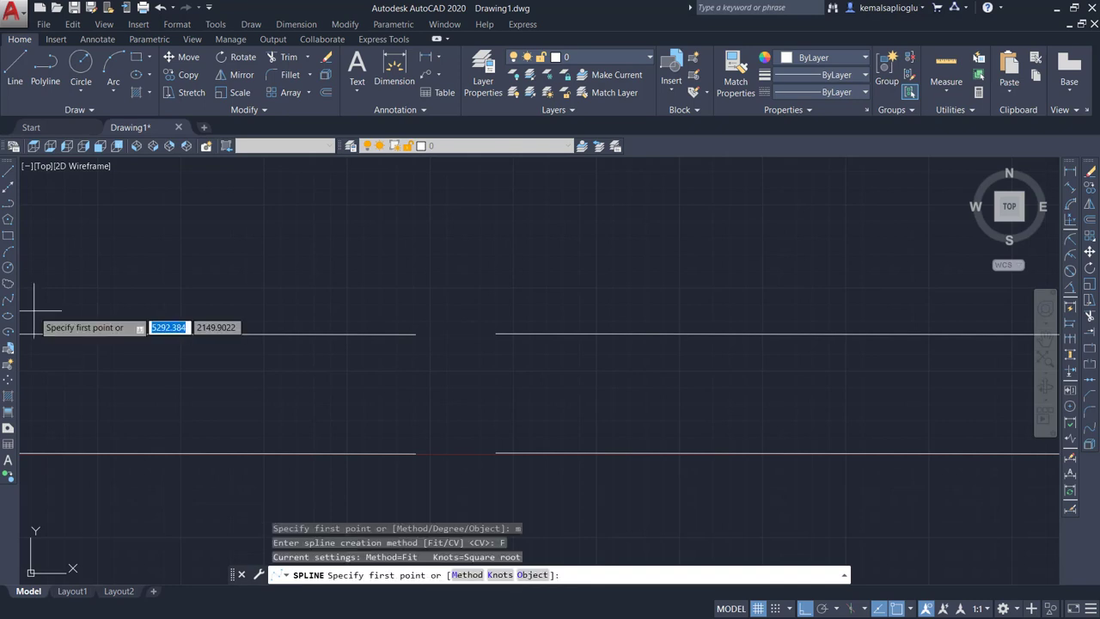
Draw an S-shaped fit spline from the upper line's right end to the lower line's right end
{"action": "left_click", "coordinate": [412, 334]}
{"action": "left_click", "coordinate": [384, 375]}
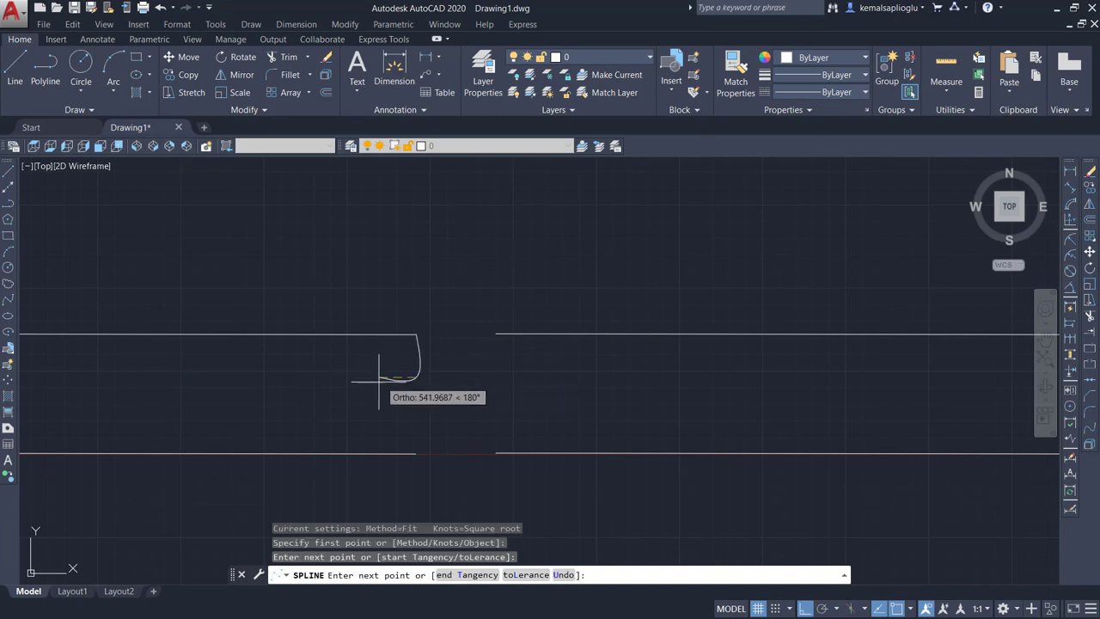
{"action": "left_click", "coordinate": [381, 391]}
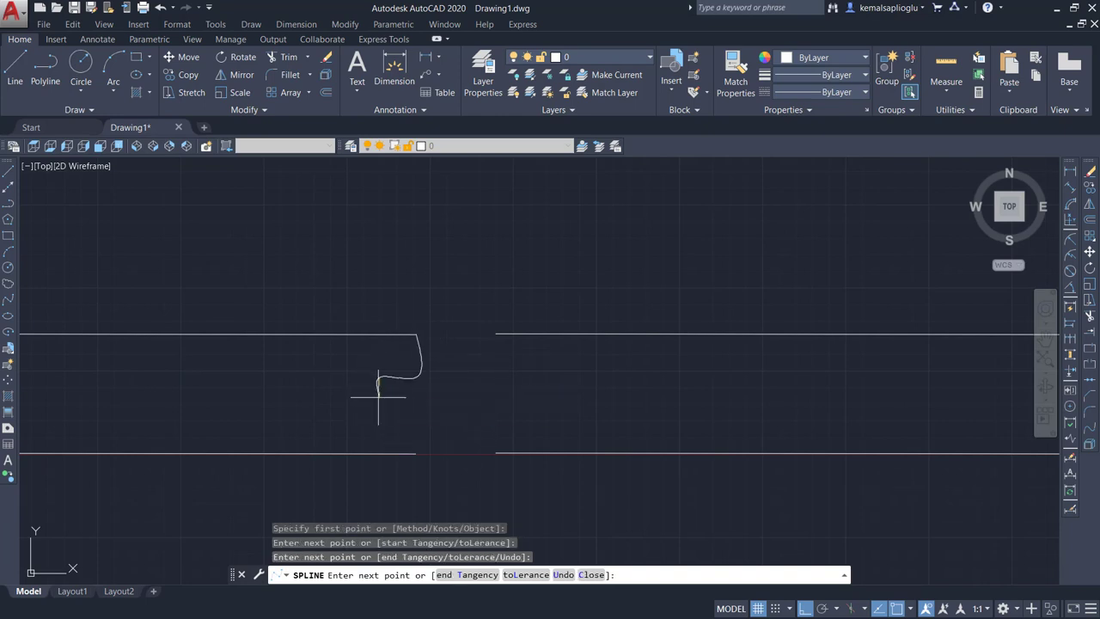
{"action": "left_click", "coordinate": [413, 451]}
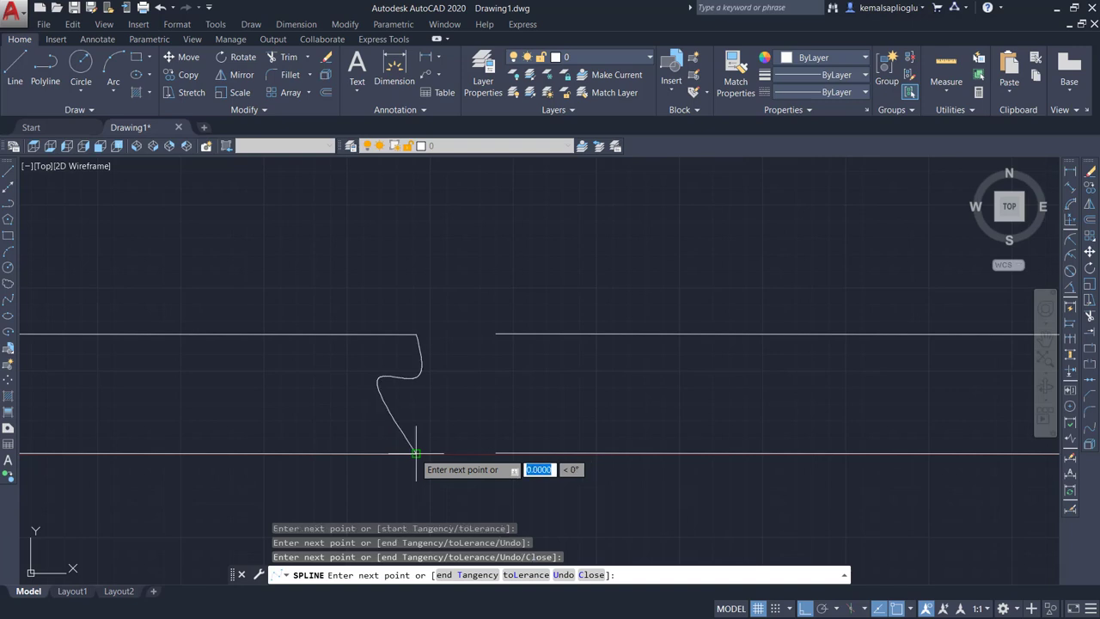
{"action": "right_click", "coordinate": [416, 453]}
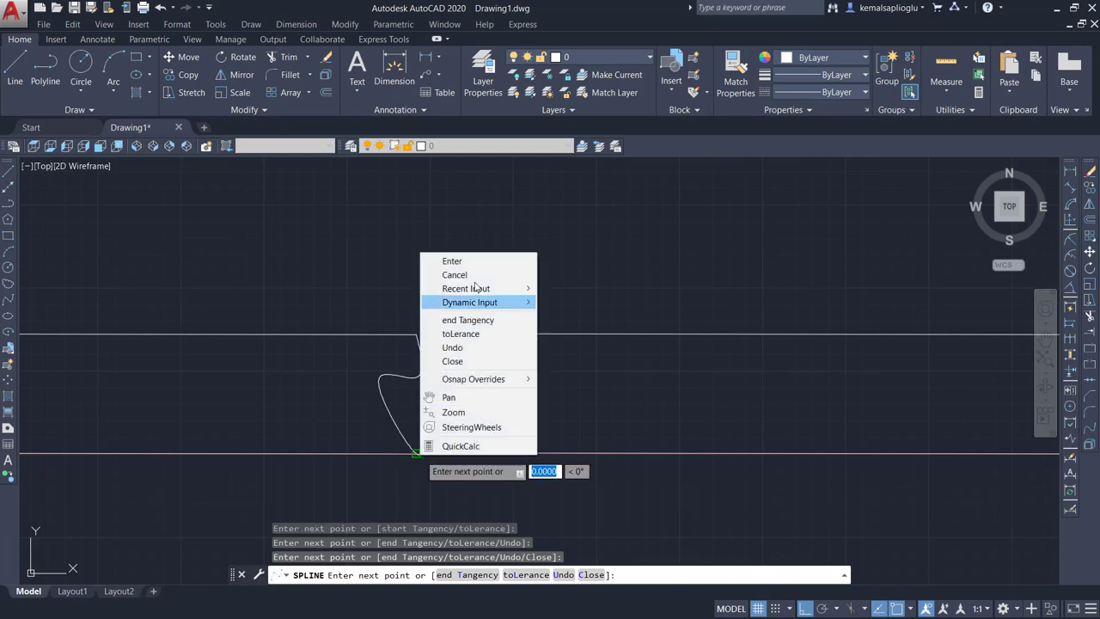
{"action": "left_click", "coordinate": [468, 254]}
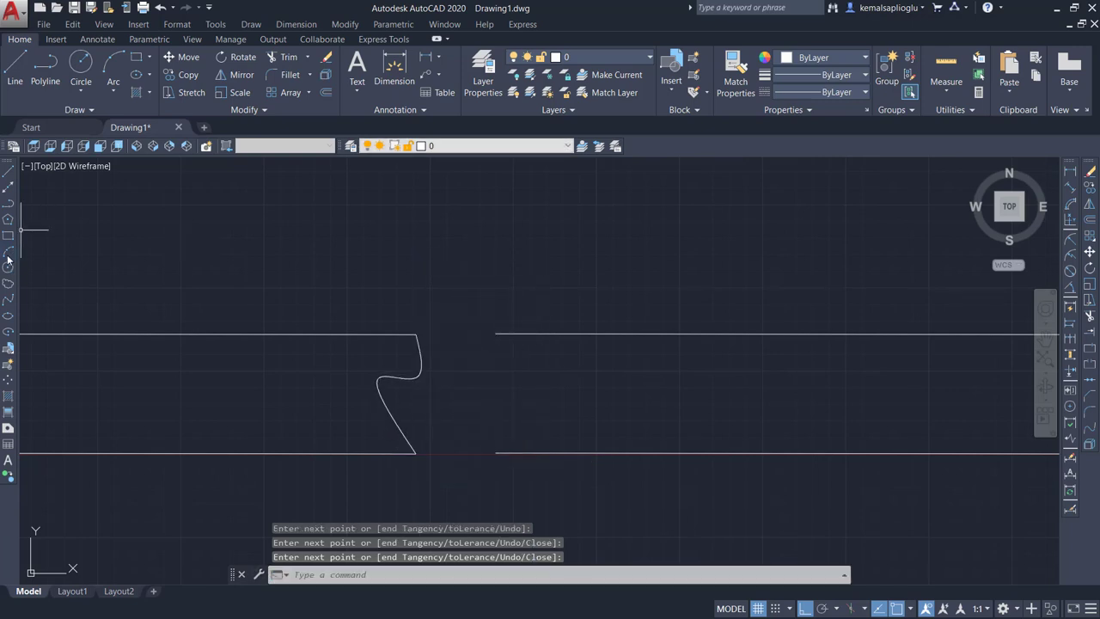
{"action": "left_click", "coordinate": [10, 300]}
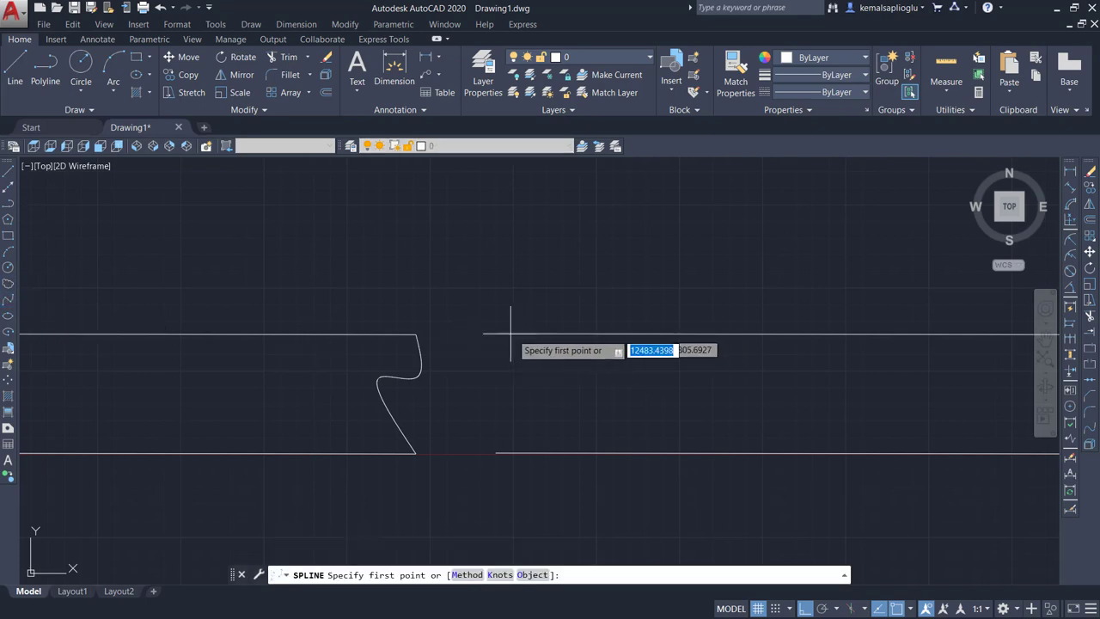
Draw a wavy fit spline linking the right pair's upper and lower left endpoints
{"action": "left_click", "coordinate": [496, 334]}
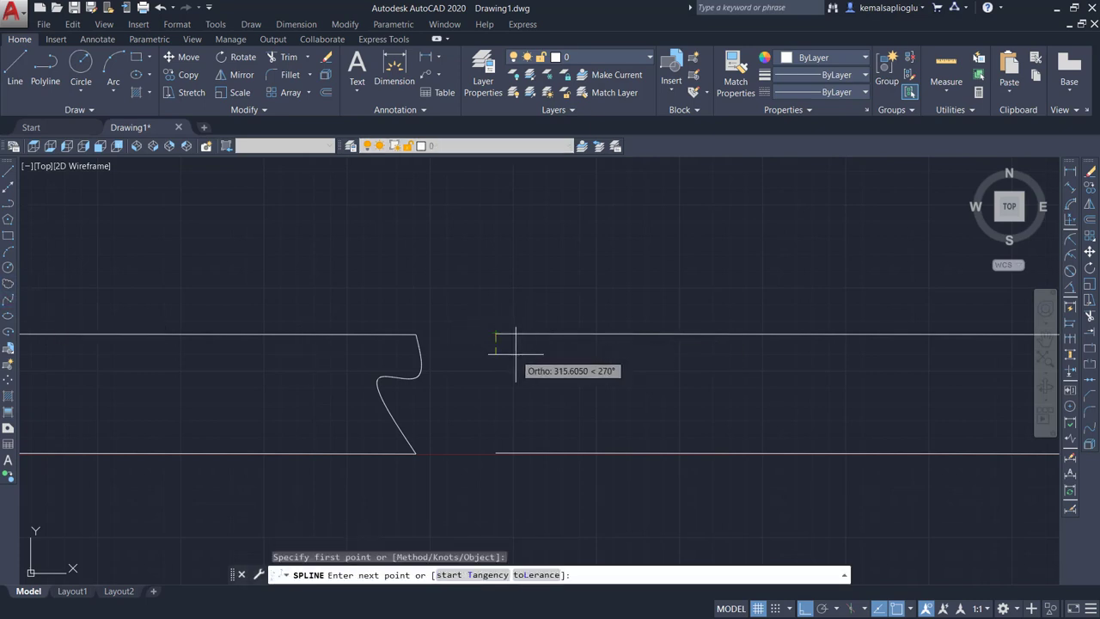
{"action": "left_click", "coordinate": [516, 353]}
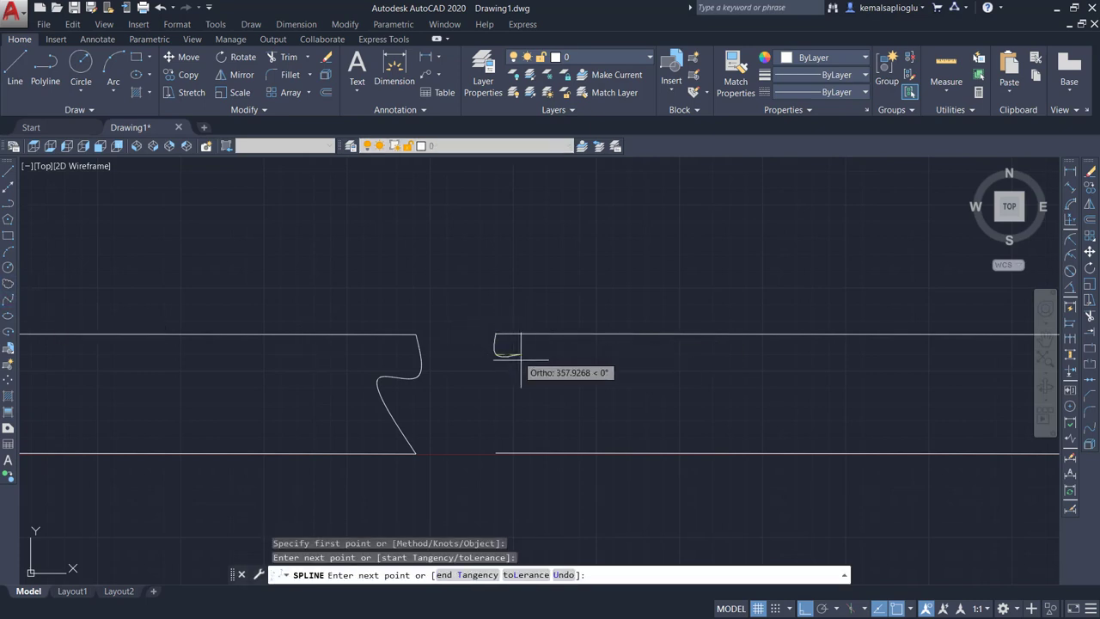
{"action": "left_click", "coordinate": [559, 391]}
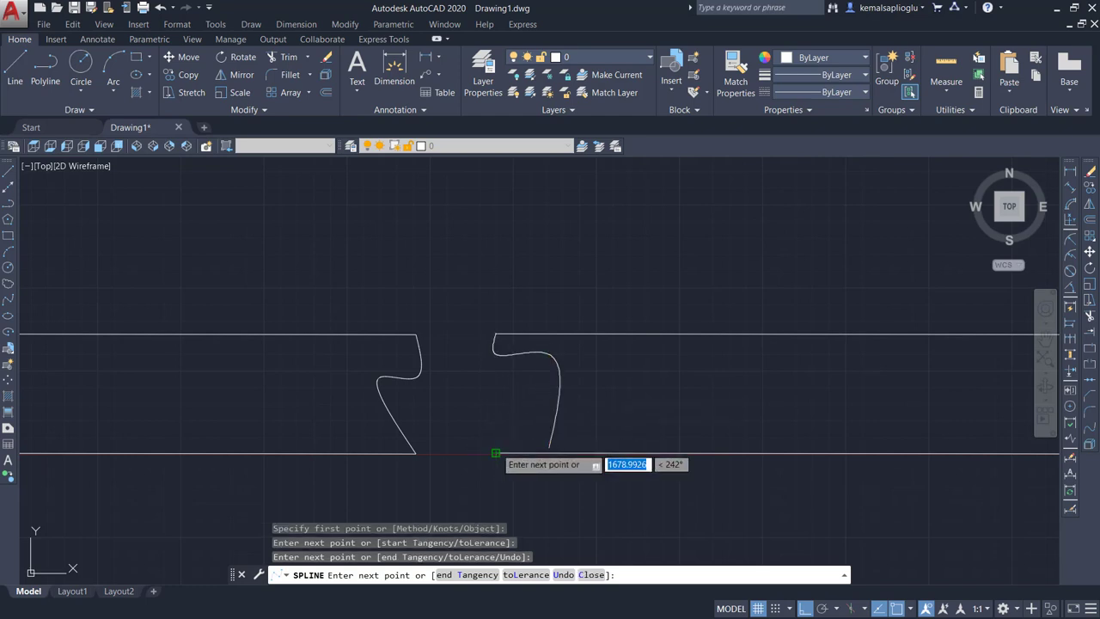
{"action": "left_click", "coordinate": [495, 453]}
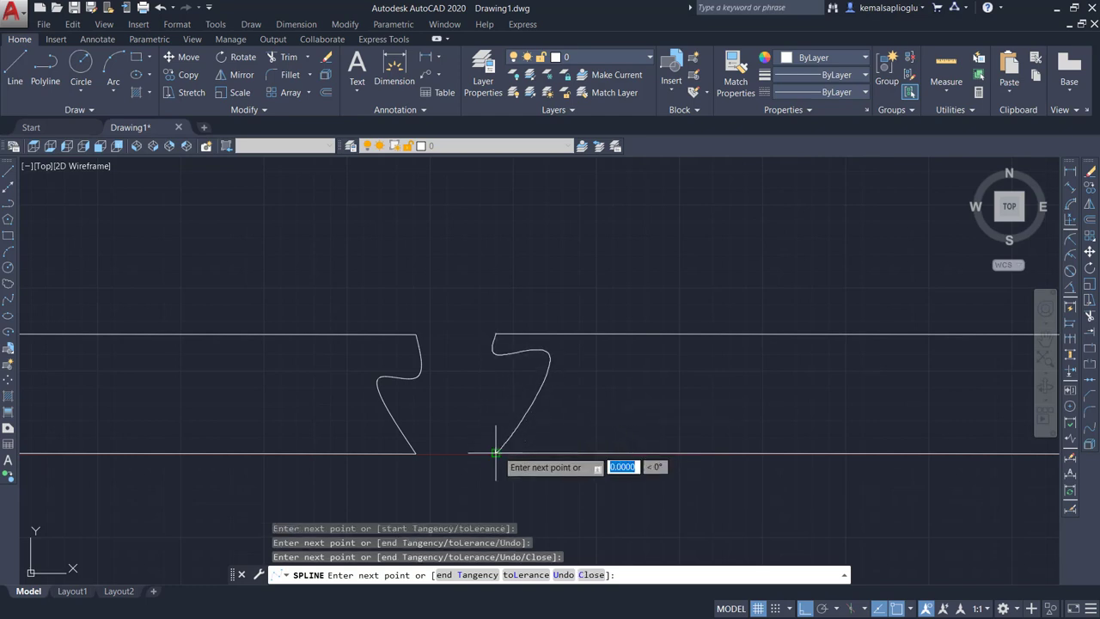
{"action": "right_click", "coordinate": [495, 453]}
{"action": "left_click", "coordinate": [561, 257]}
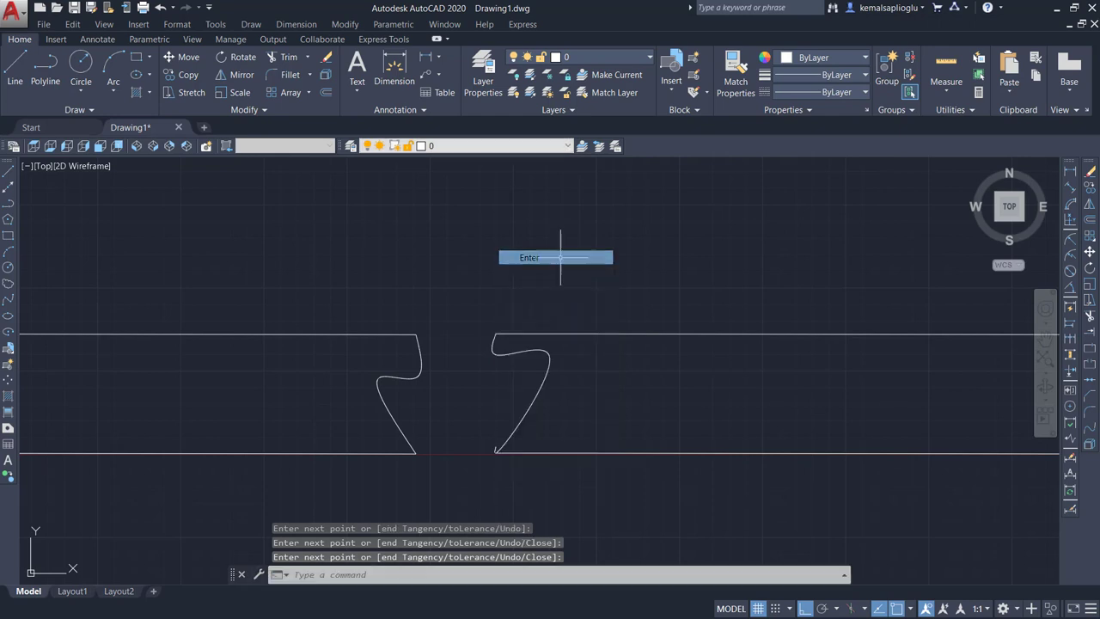
{"action": "scroll", "coordinate": [633, 258], "scroll_direction": "down", "scroll_amount": 5}
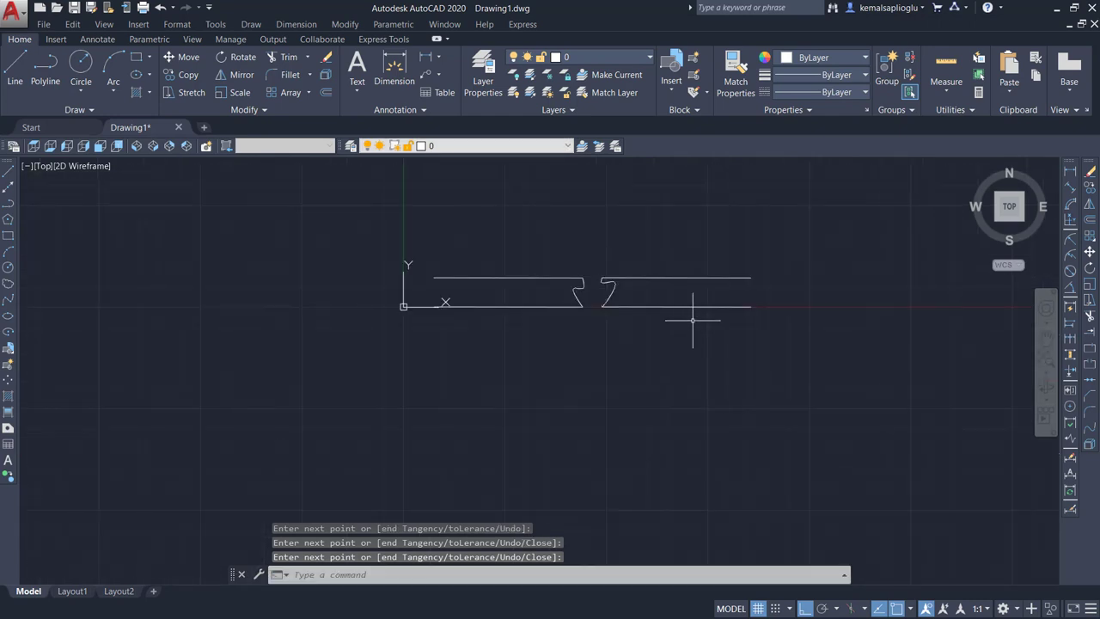